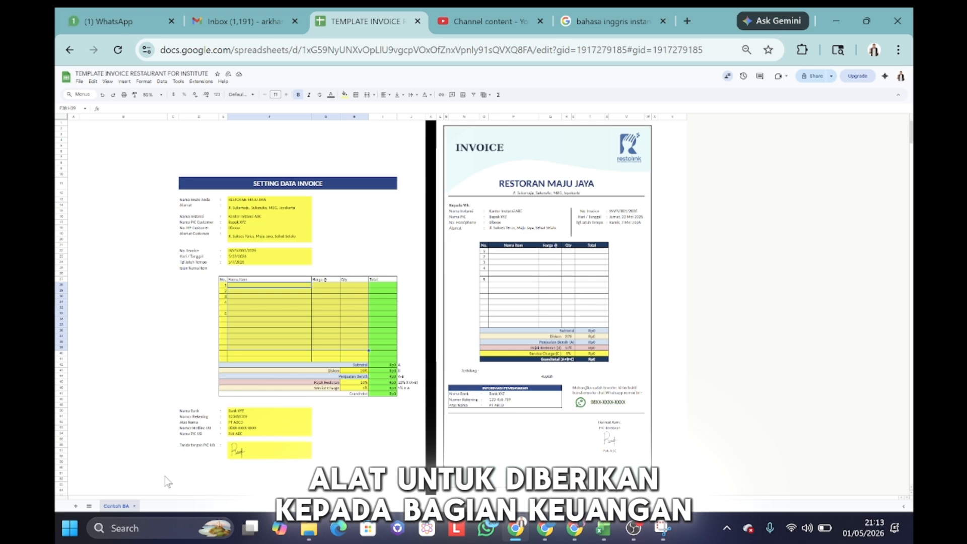
Step: Nudge the invoice header image over the sheet, then shift it back into place
left_click(398, 440)
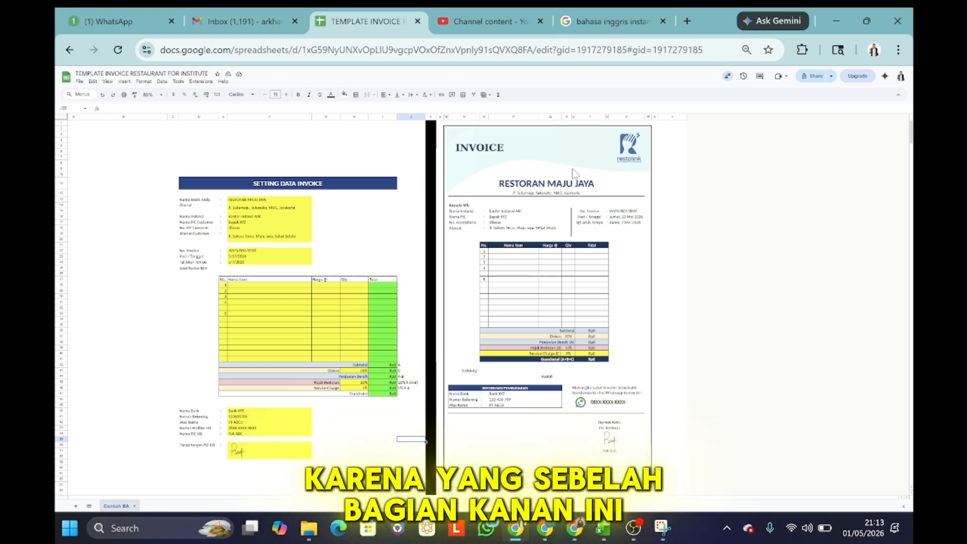
mouse_move(563, 156)
left_mouse_down()
mouse_move(531, 179)
mouse_move(610, 201)
mouse_move(554, 197)
mouse_move(559, 158)
left_mouse_up()
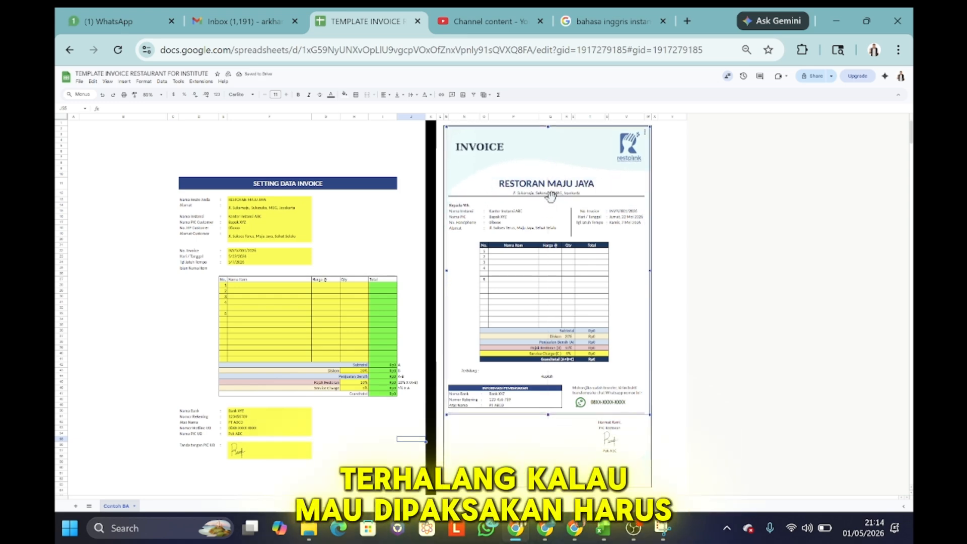
left_click(441, 187)
key("Right")
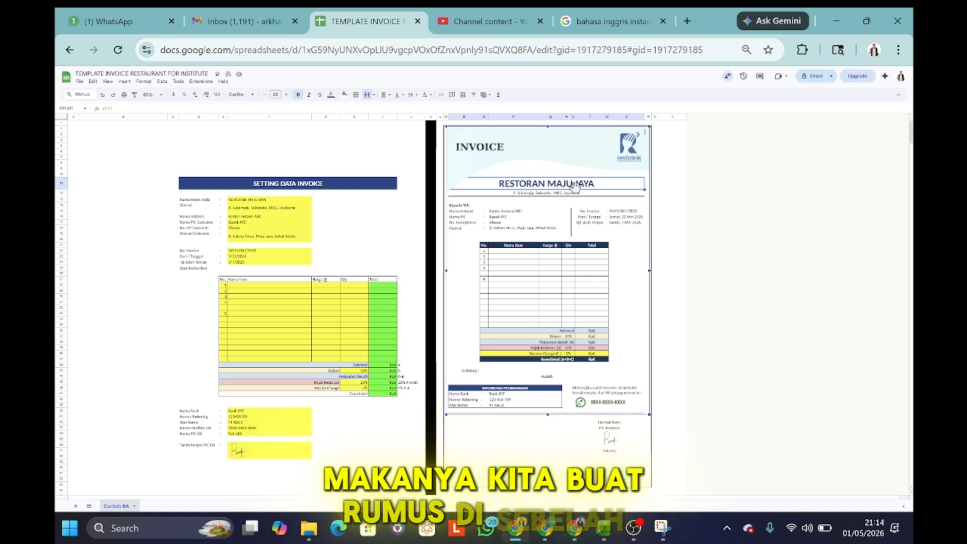
left_click(561, 203)
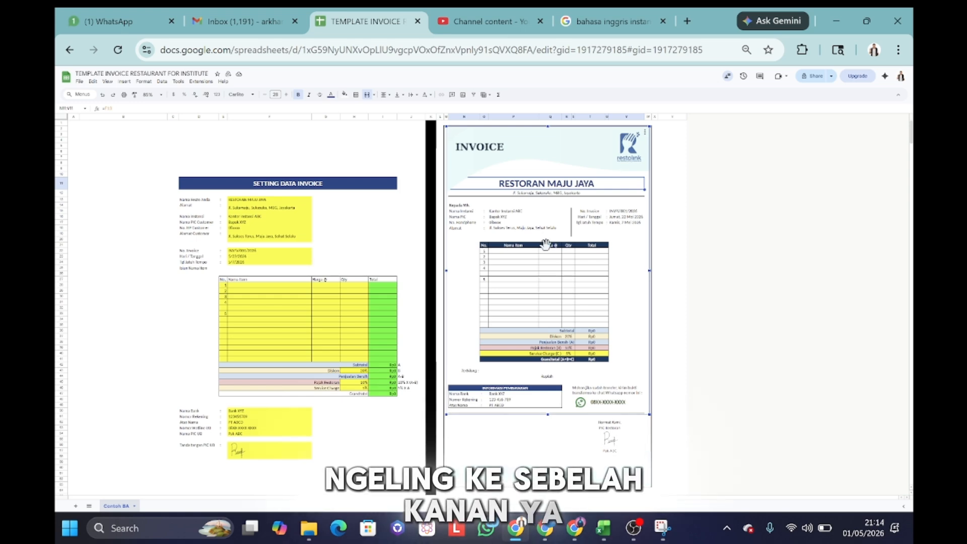
left_click(383, 234)
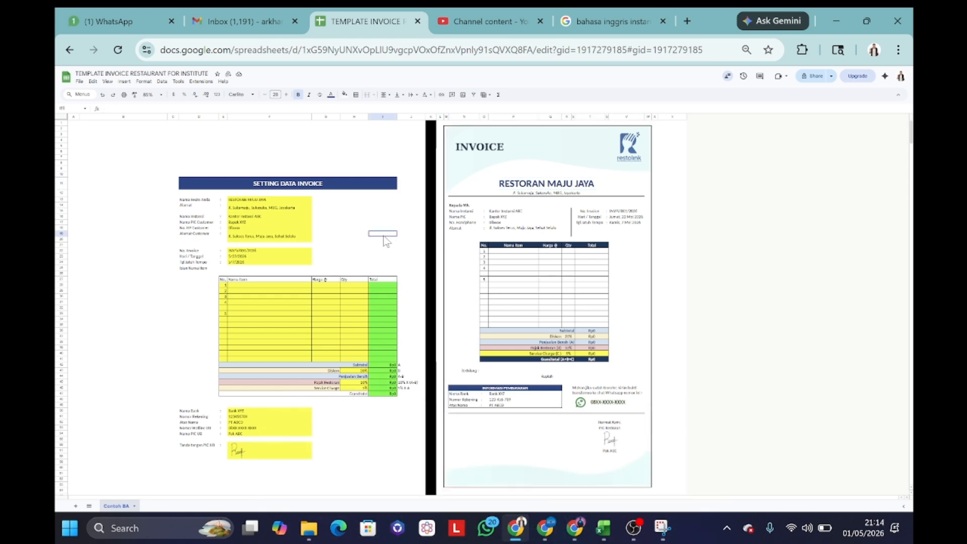
left_click(560, 160)
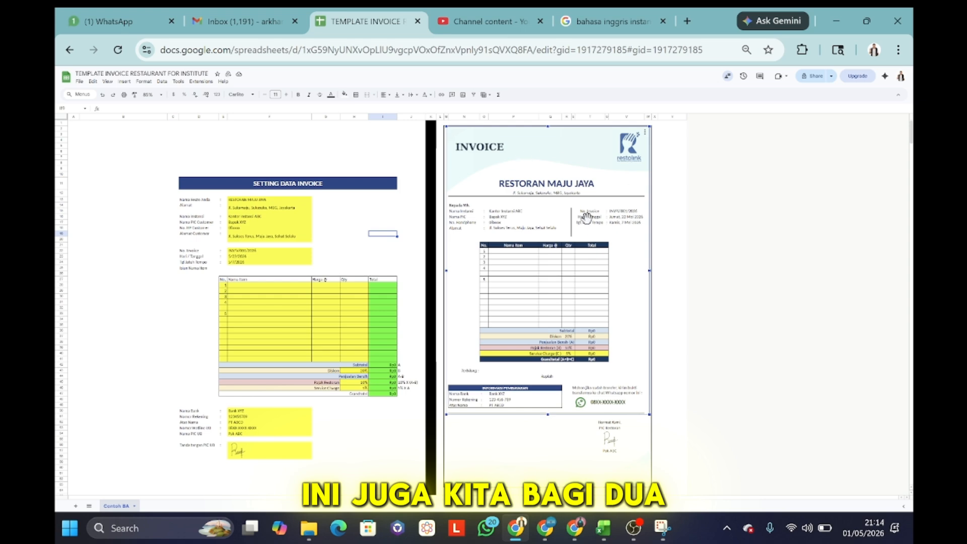
mouse_move(575, 158)
left_mouse_down()
mouse_move(574, 171)
mouse_move(575, 160)
left_mouse_up()
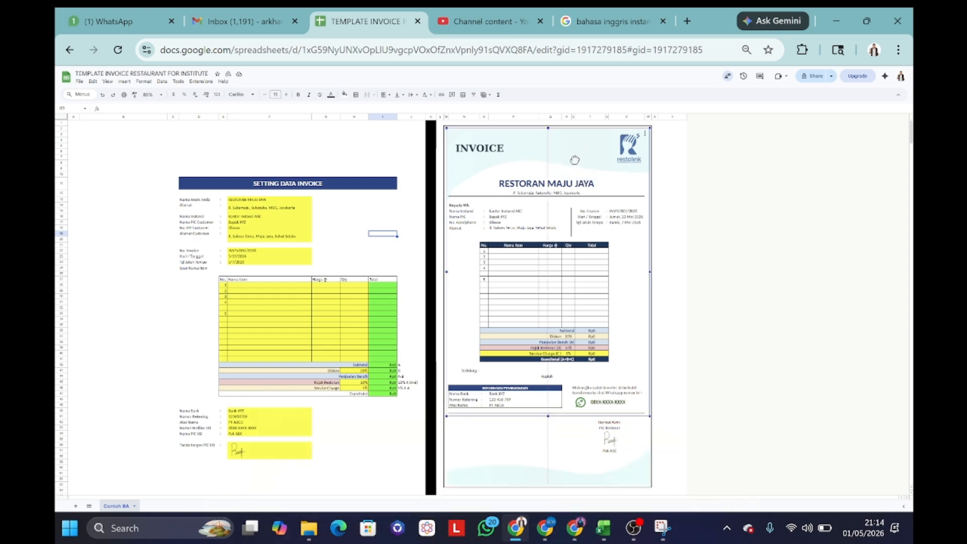
Step: Reposition the invoice footer image slightly upward
left_click(567, 490)
left_click(568, 462)
mouse_move(568, 462)
left_mouse_down()
mouse_move(564, 431)
mouse_move(567, 460)
left_mouse_up()
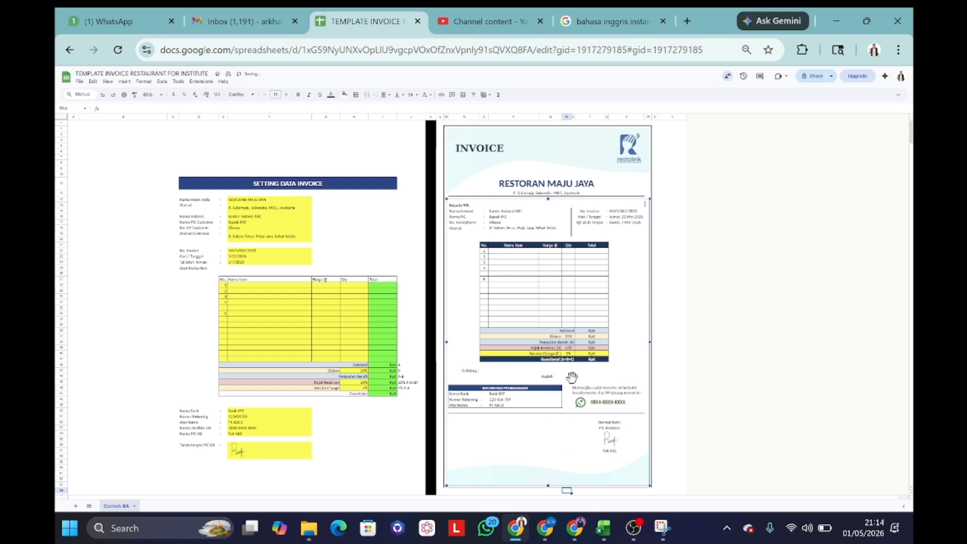
left_click(678, 240)
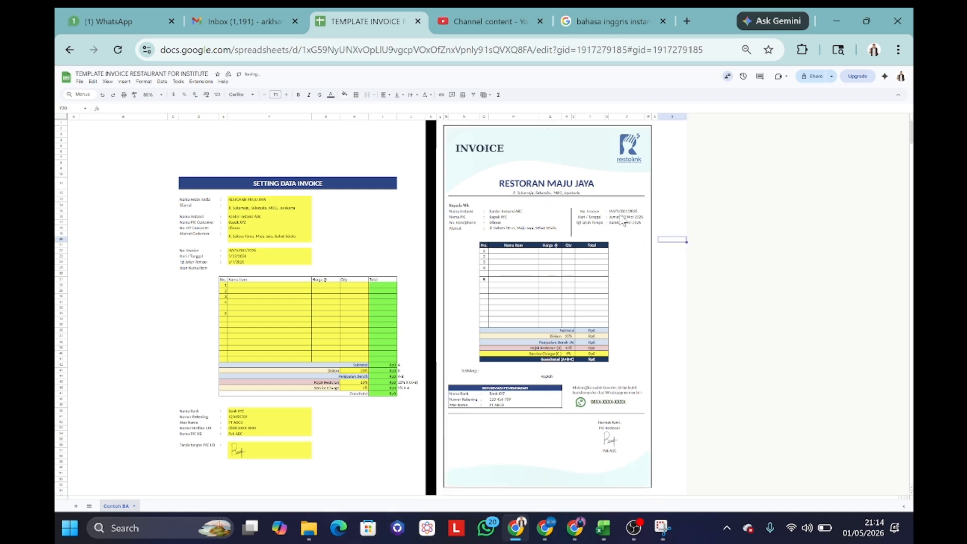
Step: Move the invoice background image up slightly so it fits behind the layout
left_click(606, 463)
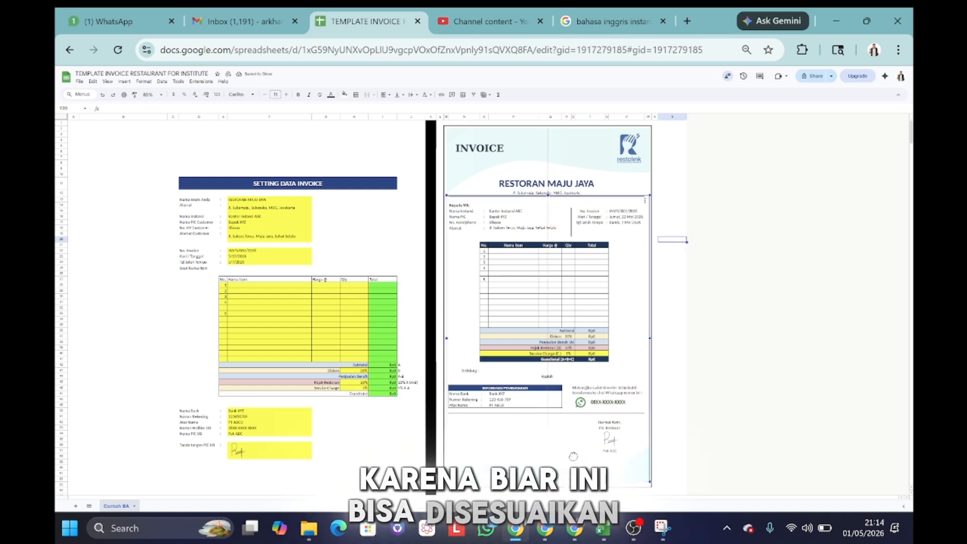
mouse_move(573, 456)
left_mouse_down()
mouse_move(570, 430)
mouse_move(574, 458)
left_mouse_up()
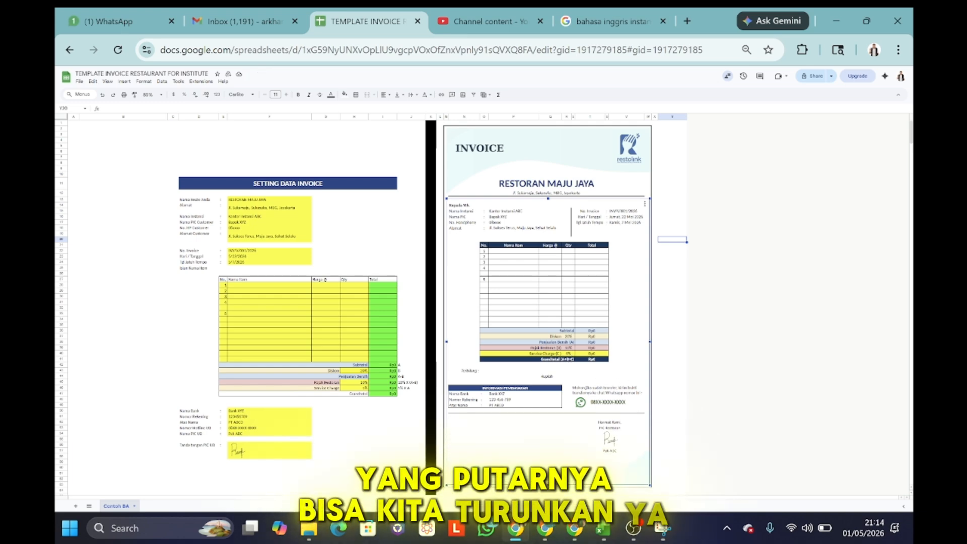
left_click(354, 467)
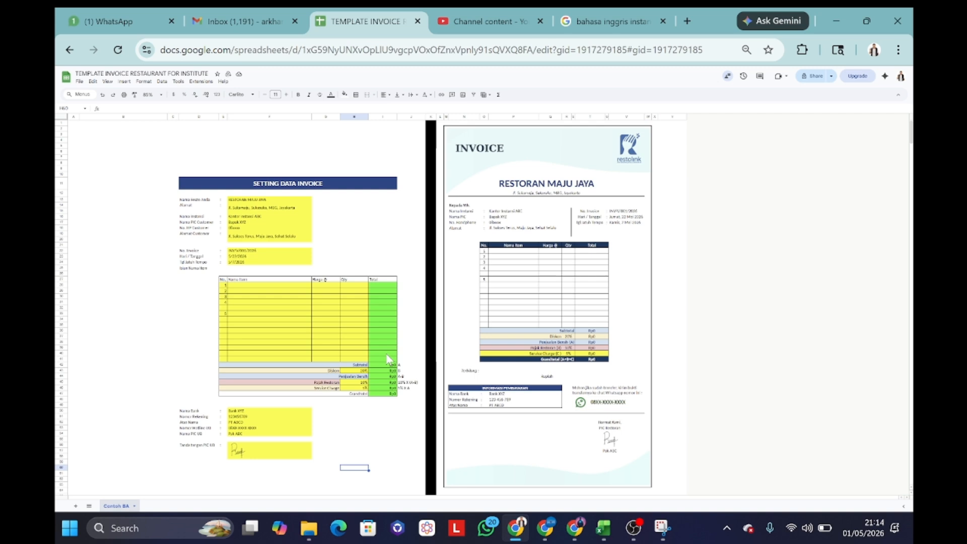
Step: Undo recent edits and paste back the Menu Box A–D and Menu Buffet A item rows
key("ctrl+z")
key("ctrl+z")
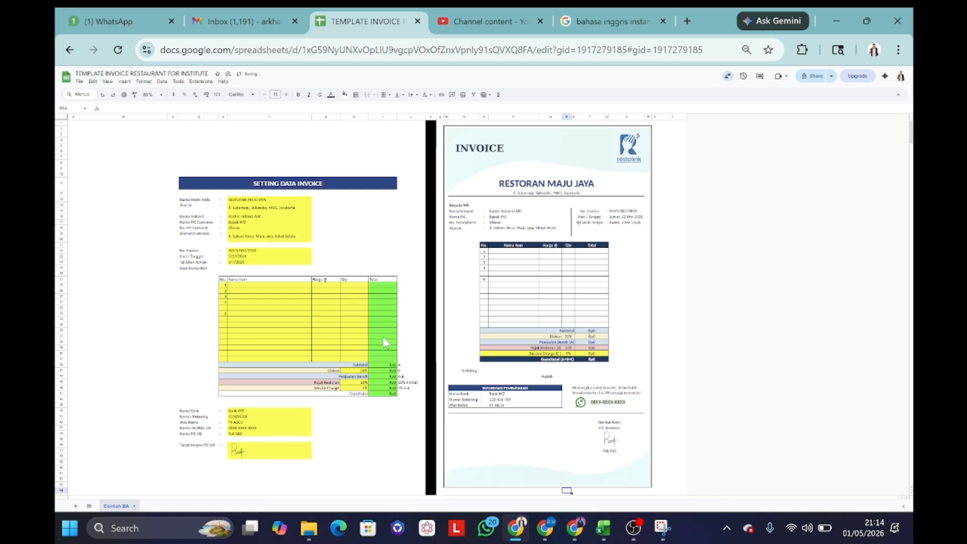
type("Menu Box A\tRp35.000\t200 Menu Box B\tRp30.000\t100 Menu Box C\tRp45.000\t150 Menu Box D\tRp50.000\t50 \t\t Menu Buffet A\tRp95.000\t100 Nasi\t\t Lauk\t\t Sayuran\t\t Buah-buahan\t\t Minuman")
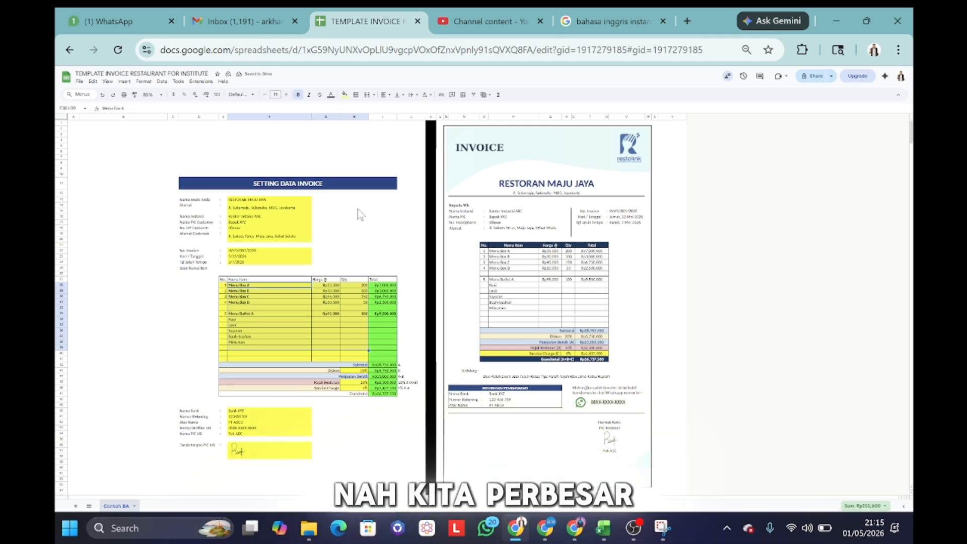
key("ctrl+plus")
key("ctrl+plus")
key("ctrl+plus")
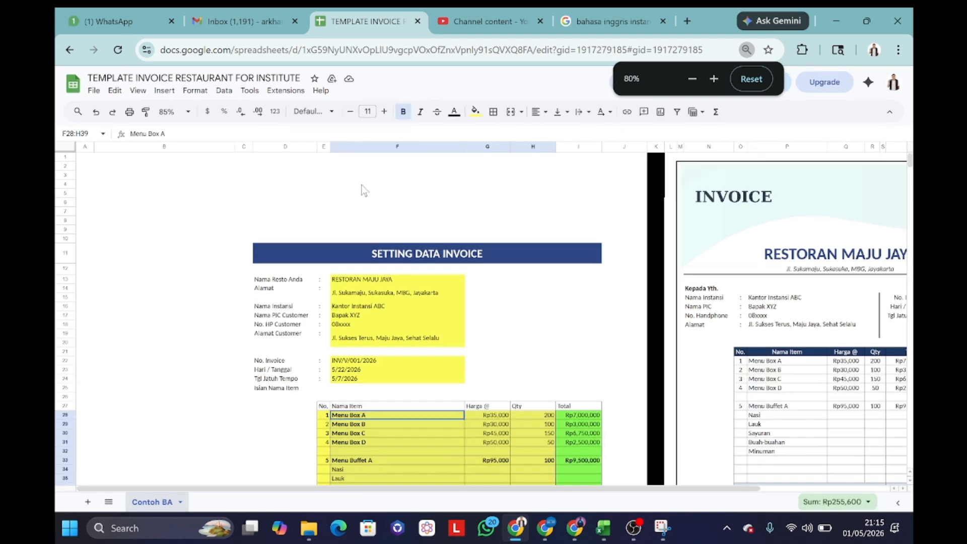
left_click_drag(355, 488, 479, 495)
left_click(386, 315)
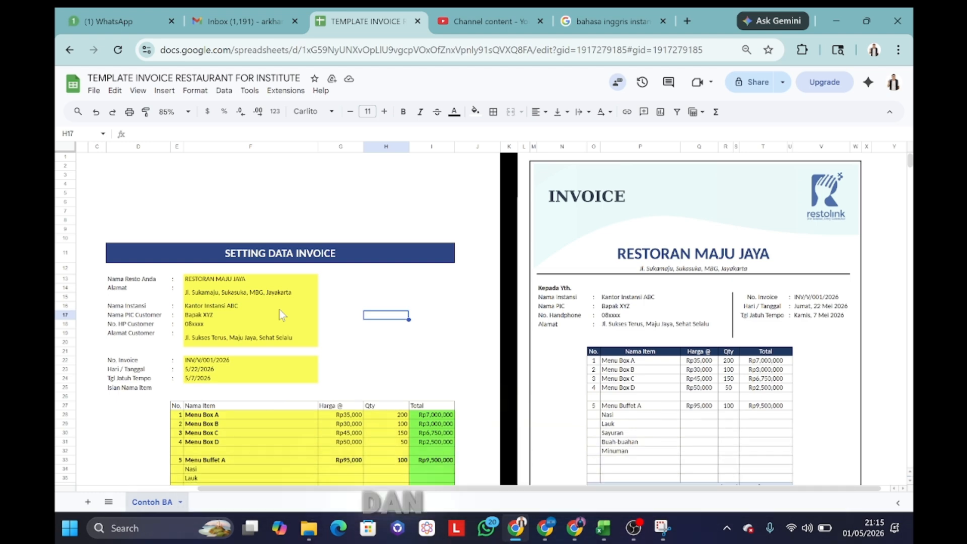
Step: Change the restaurant name in F13 to RESTORAN BERKAH LESTARI
left_click(193, 280)
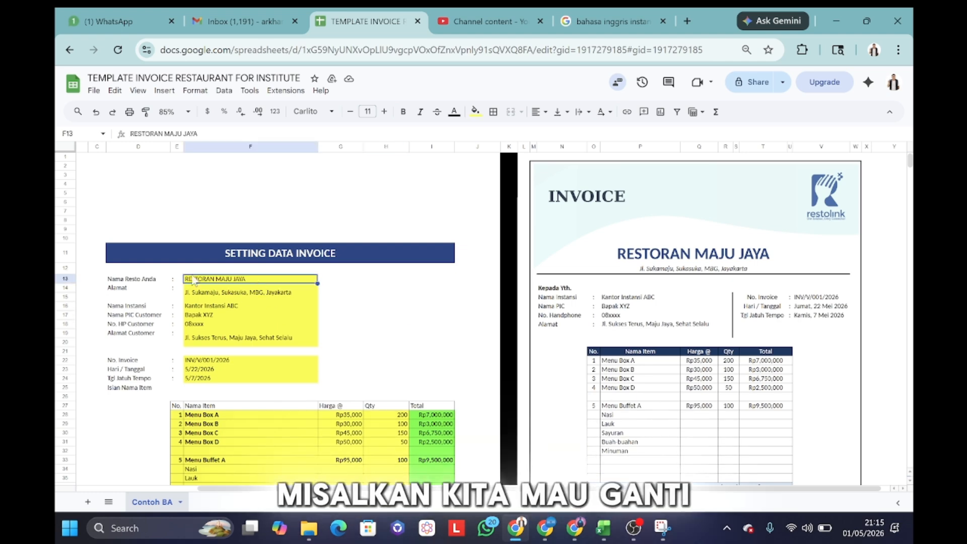
left_click_drag(165, 133, 310, 137)
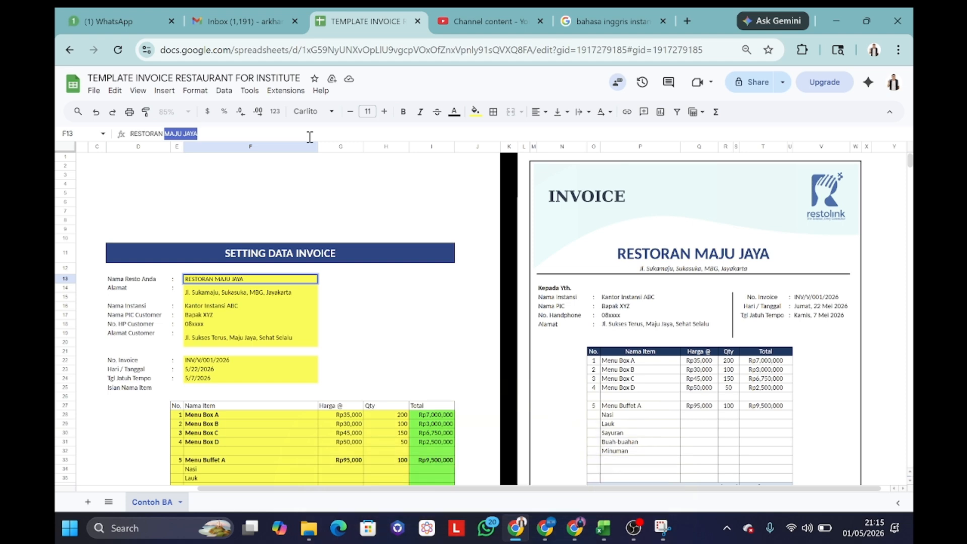
type("BERKAH LE")
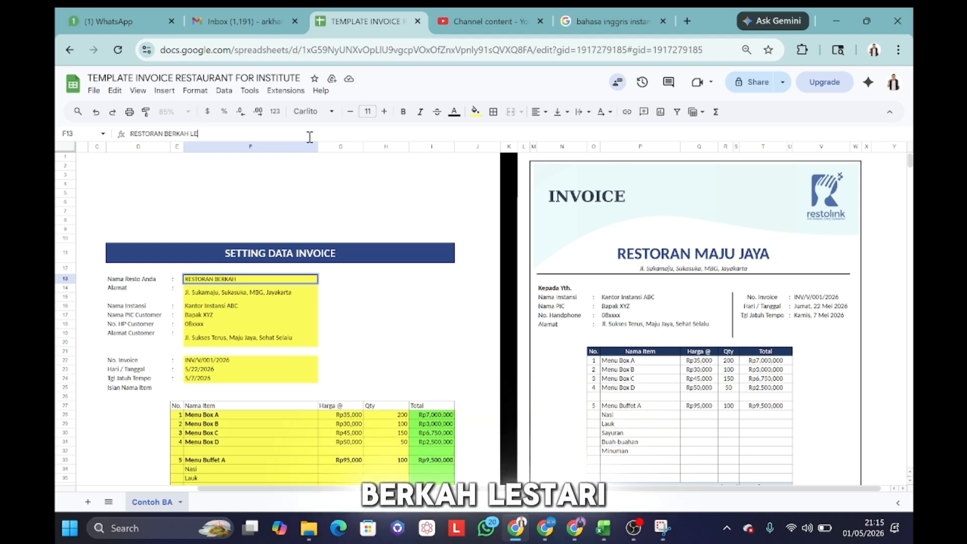
type("STARI")
key("Return")
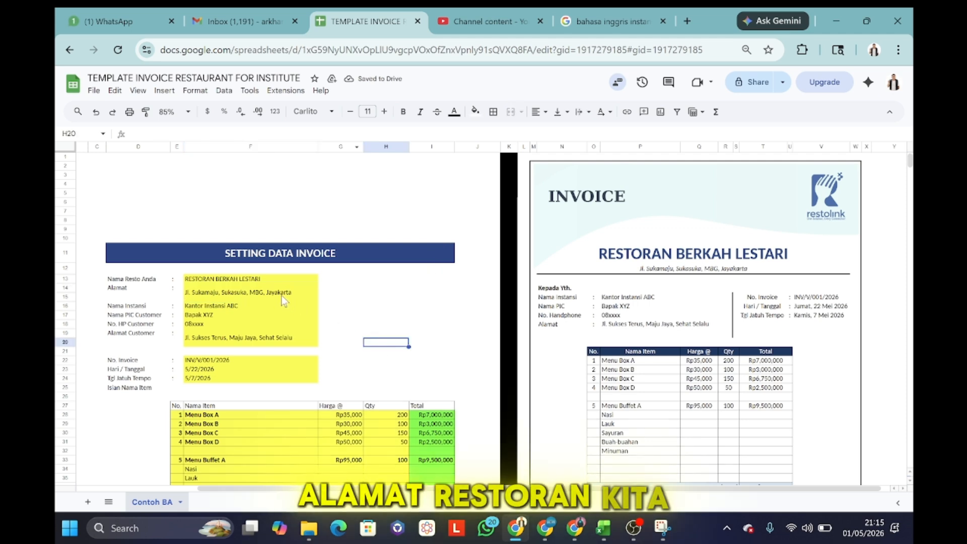
Step: Enter the customer's phone number as text in the customer details
left_click(157, 309)
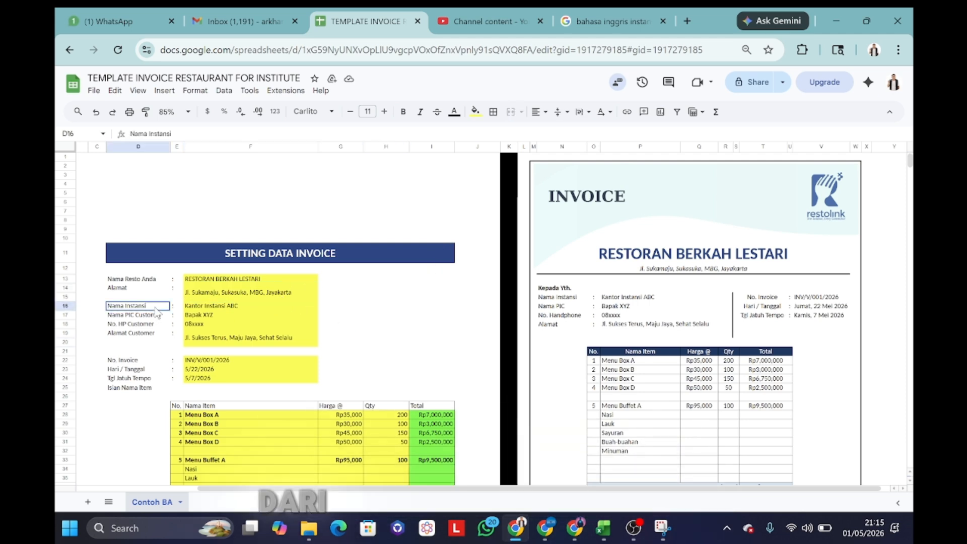
left_click(230, 309)
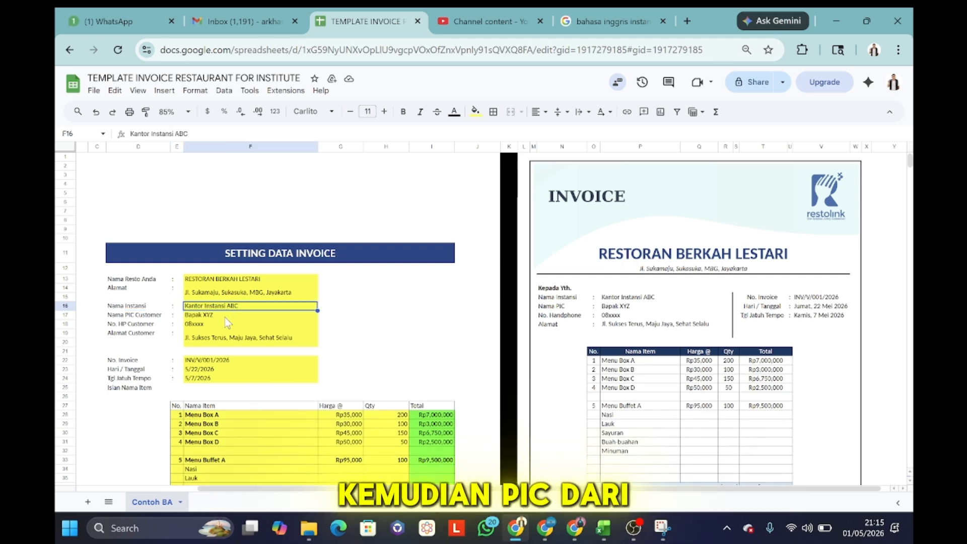
left_click(225, 317)
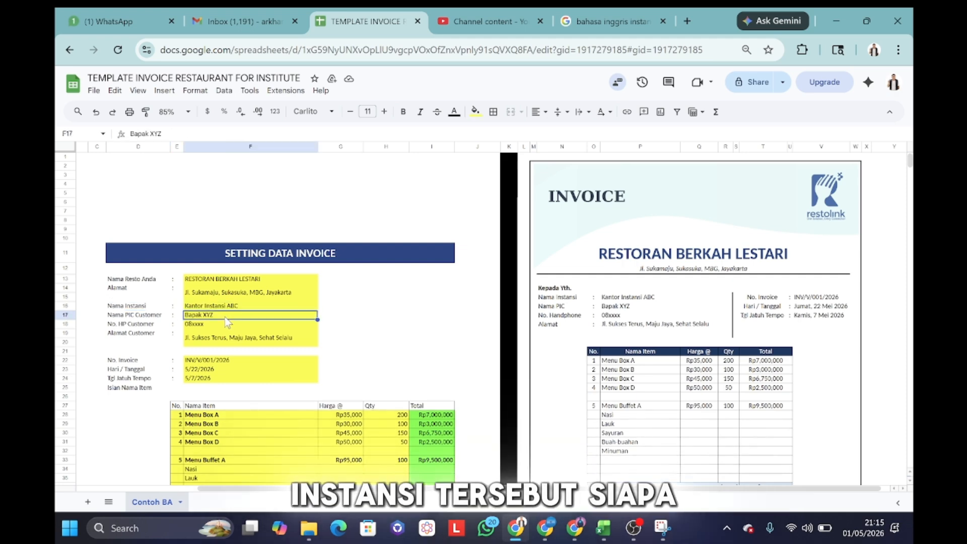
left_click(229, 326)
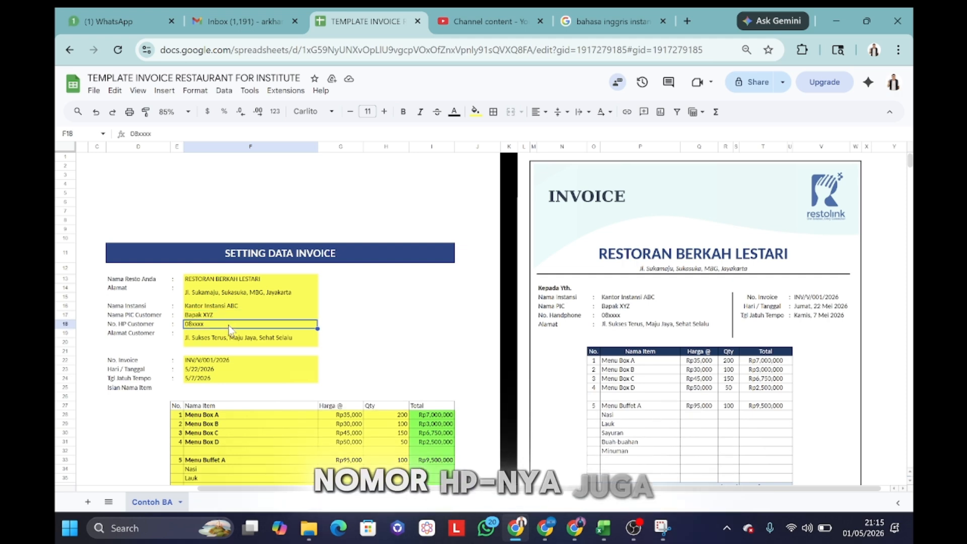
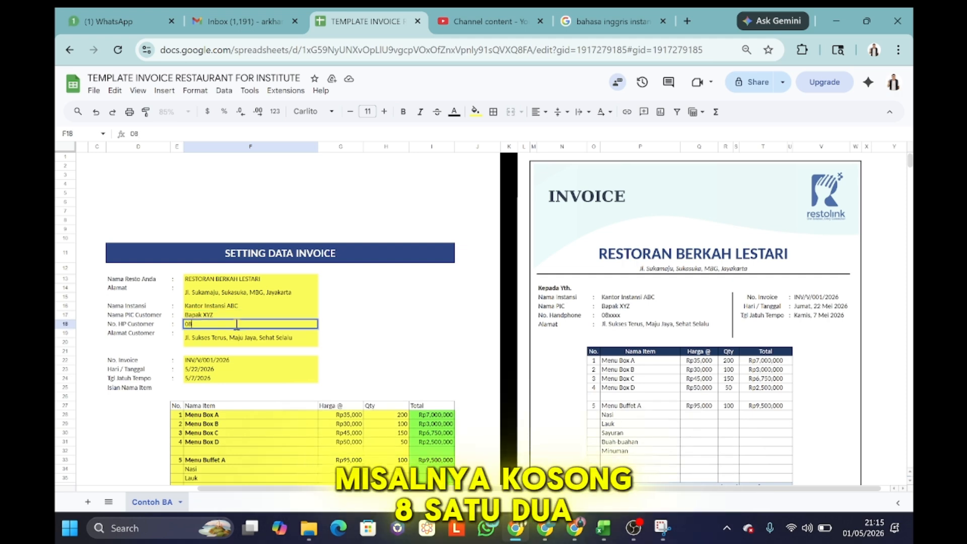
key("BackSpace")
key("BackSpace")
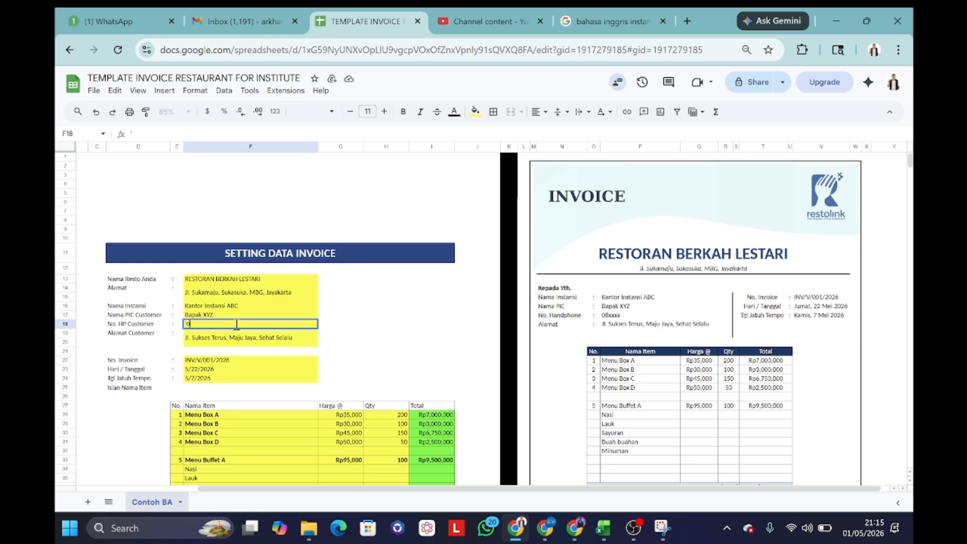
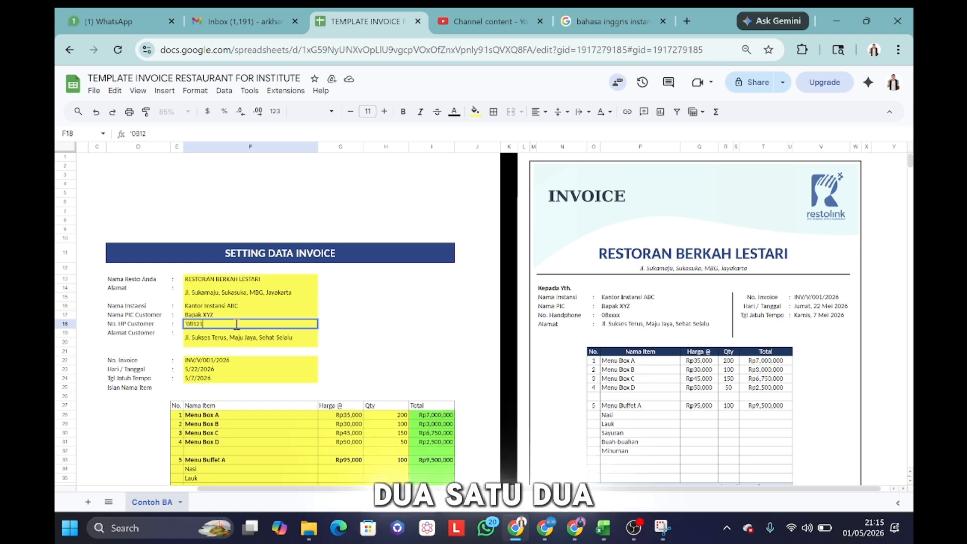
key("Return")
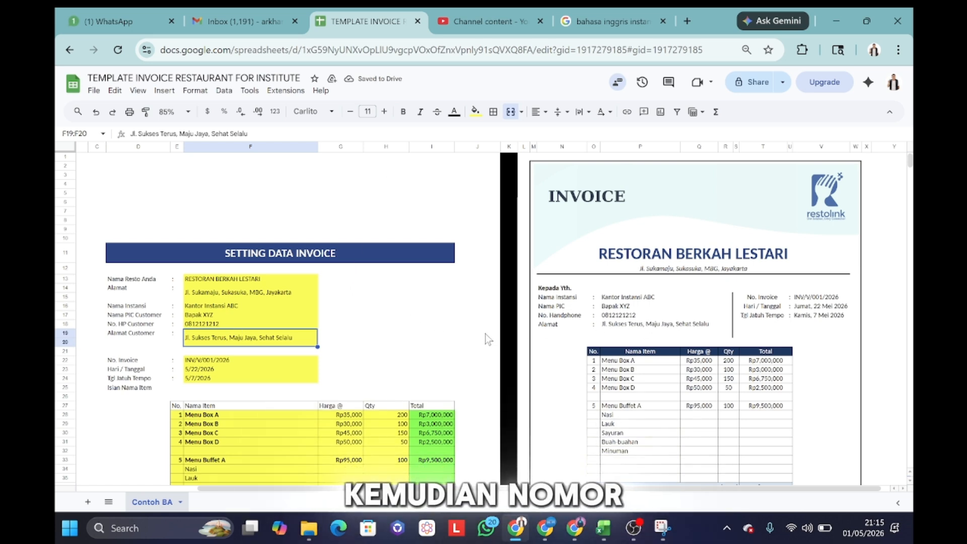
left_click(226, 361)
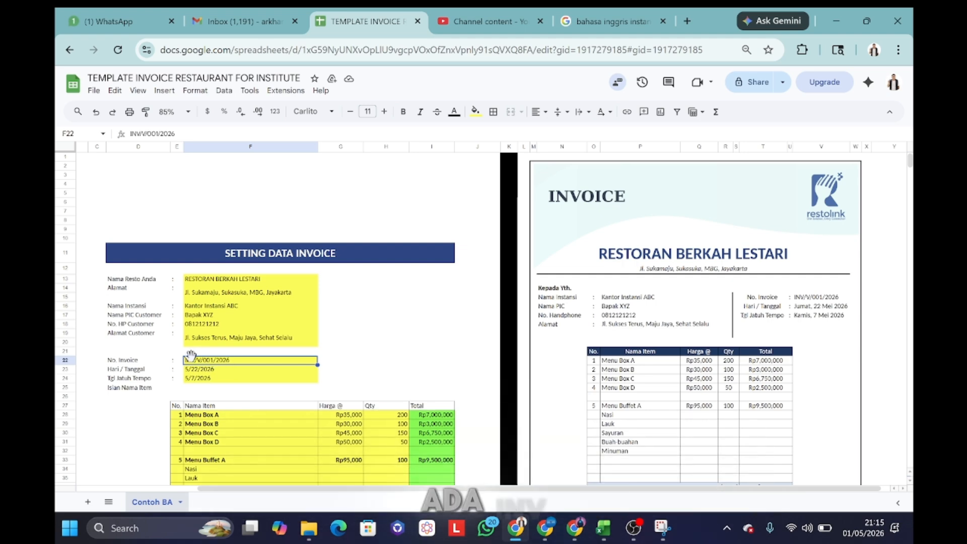
Step: Pick 1 June 2026 for cell F23 from the date picker
left_click(222, 369)
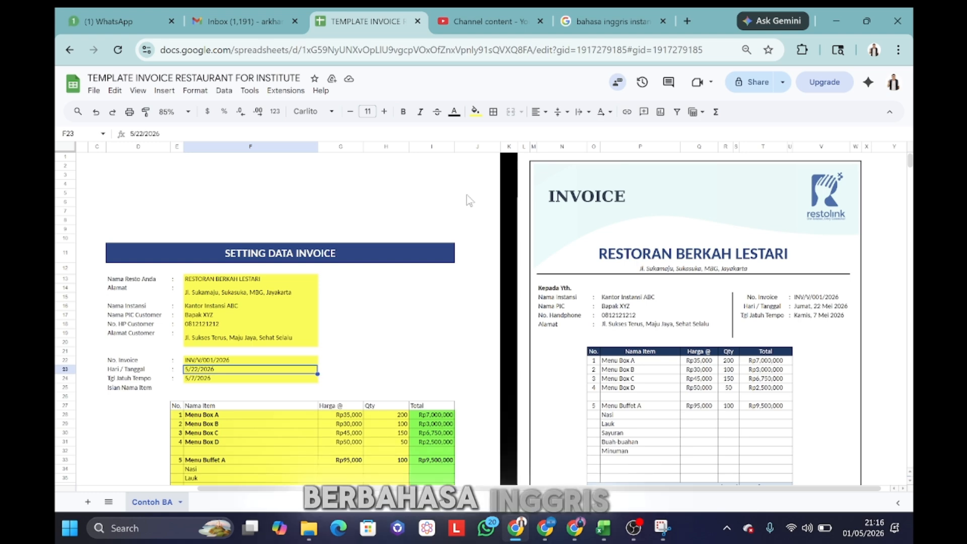
double_click(245, 375)
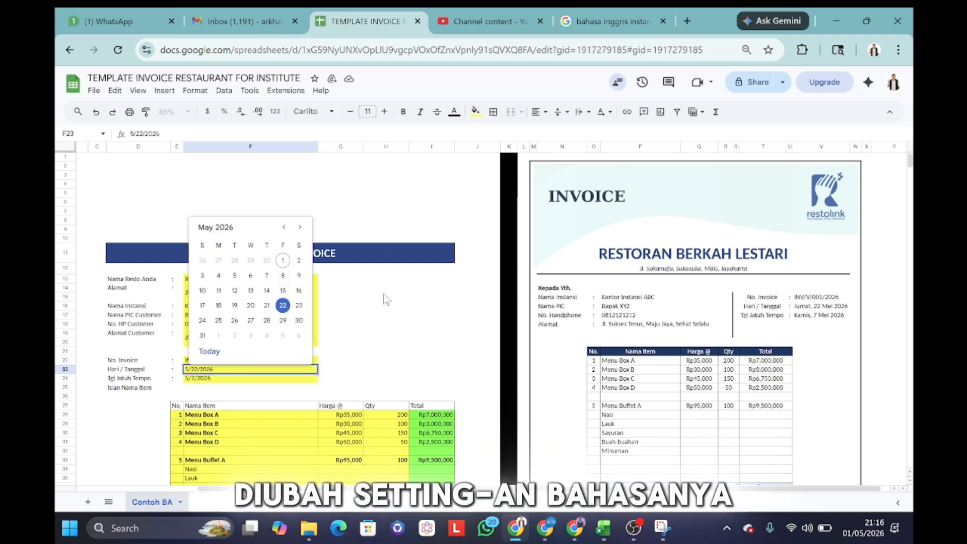
left_click(300, 227)
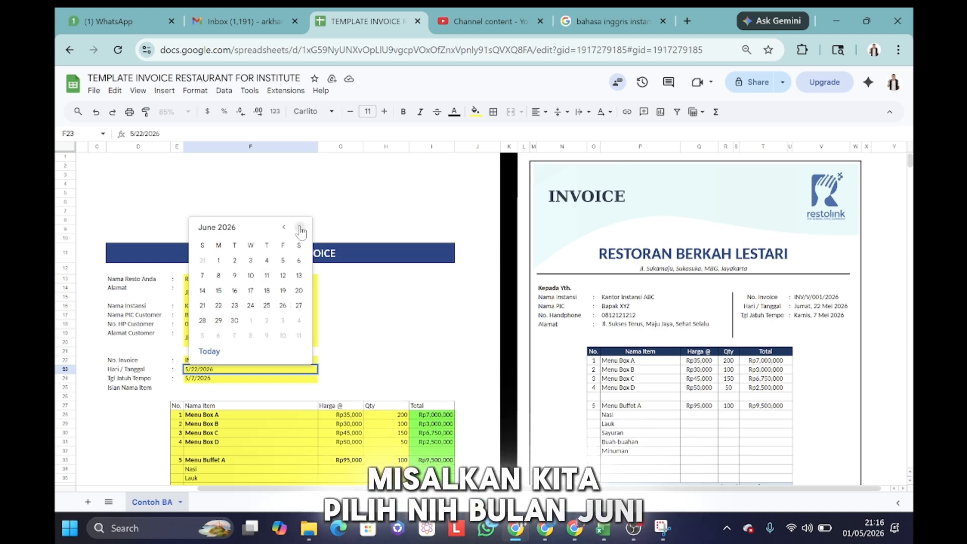
left_click(218, 261)
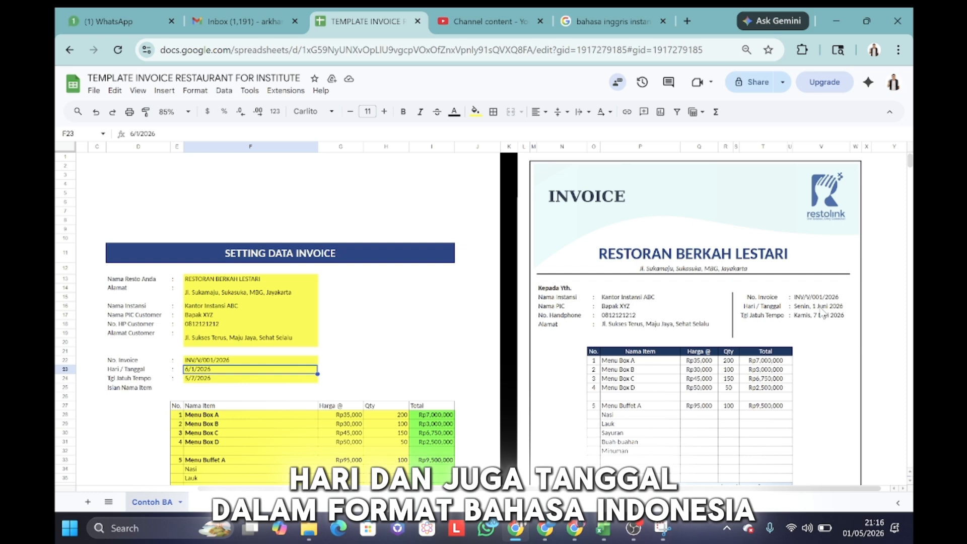
left_click(377, 352)
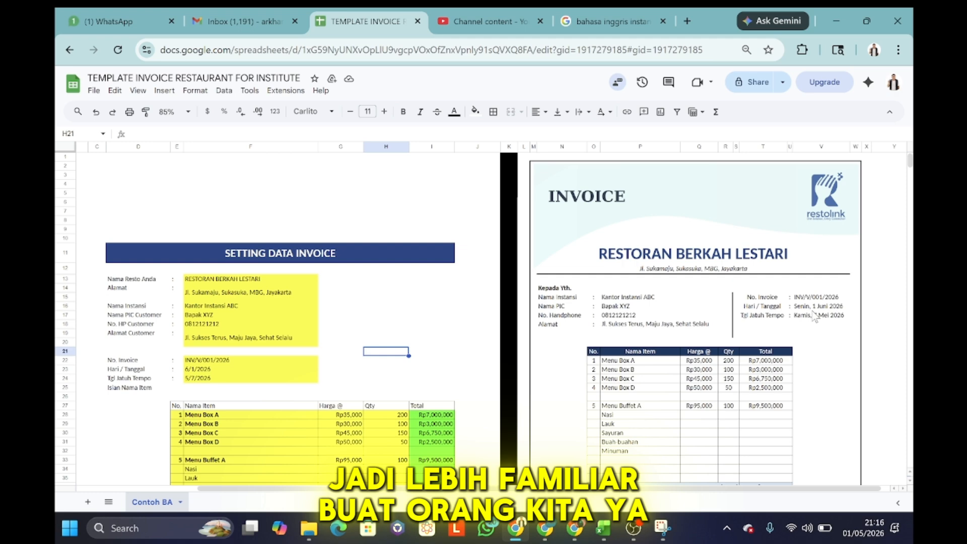
scroll(464, 335, "down", 2)
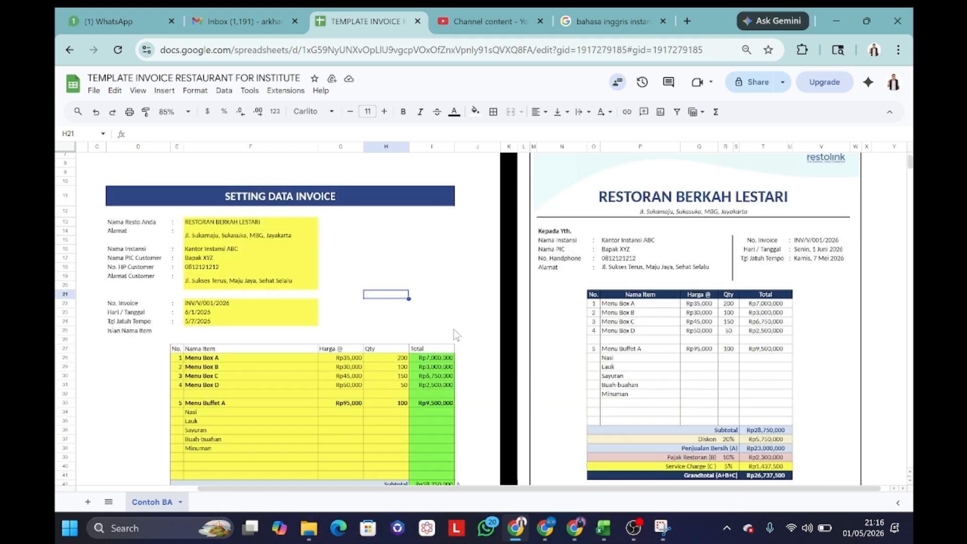
scroll(456, 334, "down", 2)
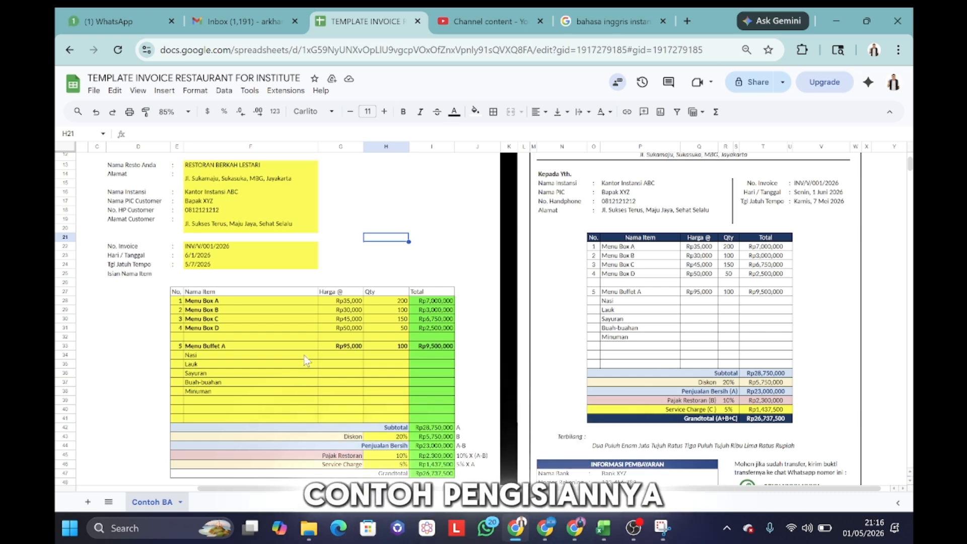
left_click(181, 356)
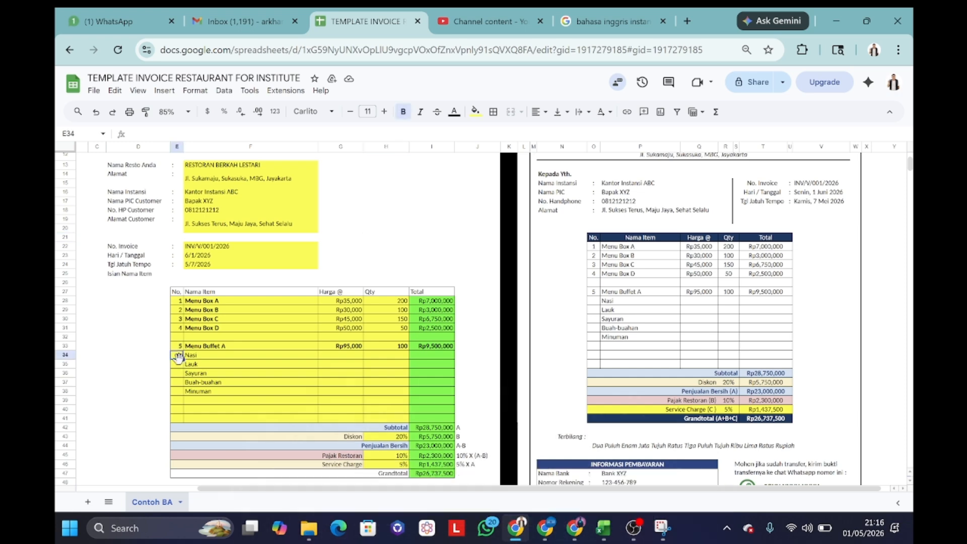
left_click(202, 375)
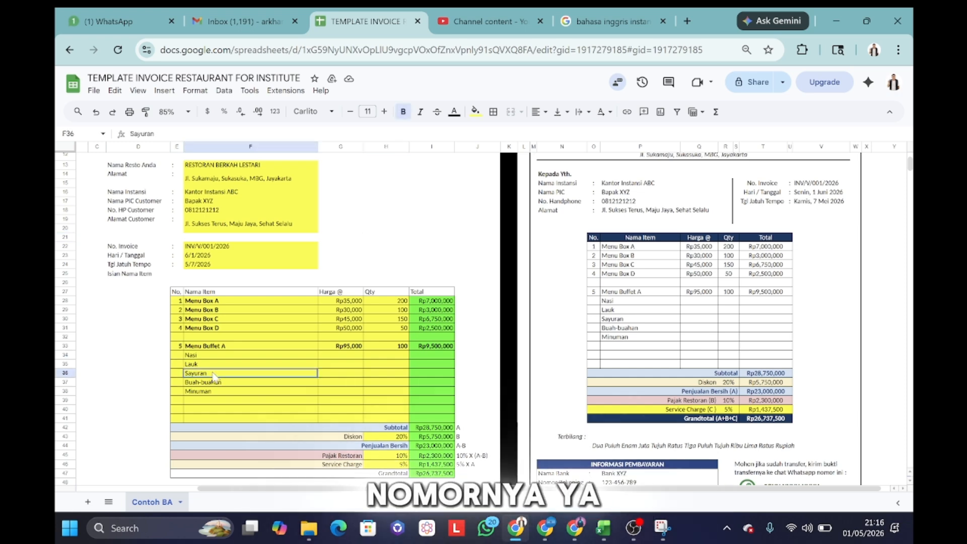
left_click(347, 365)
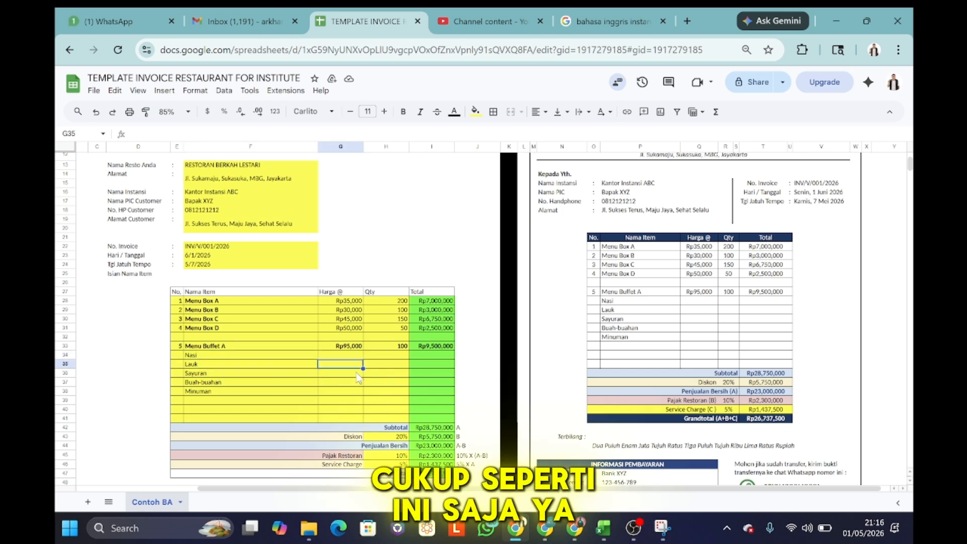
scroll(366, 389, "down", 2)
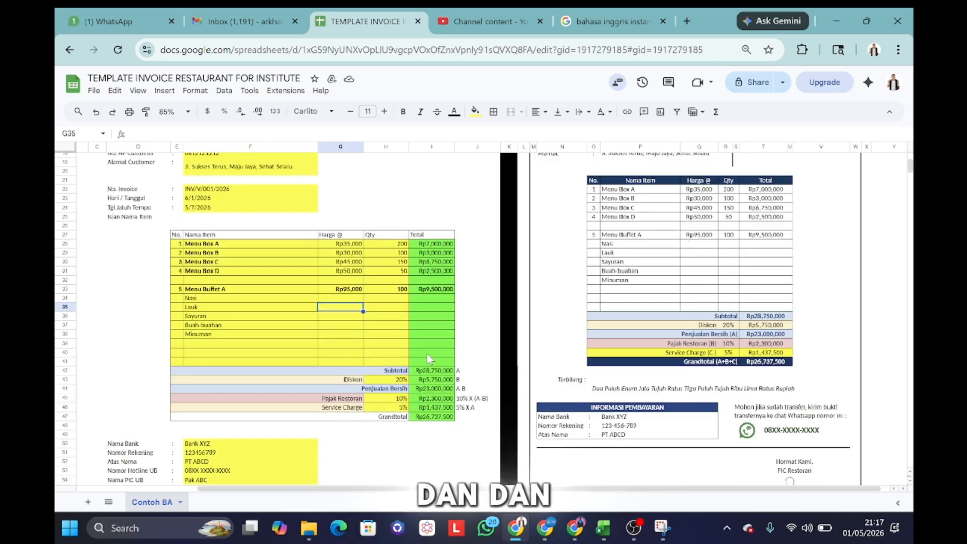
key("ctrl+plus")
key("ctrl+plus")
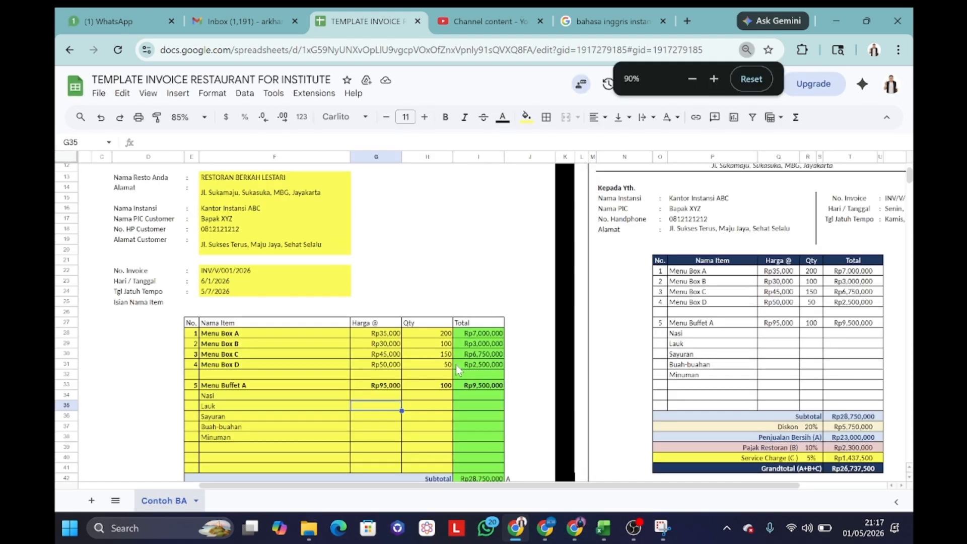
key("ctrl+minus")
key("ctrl+minus")
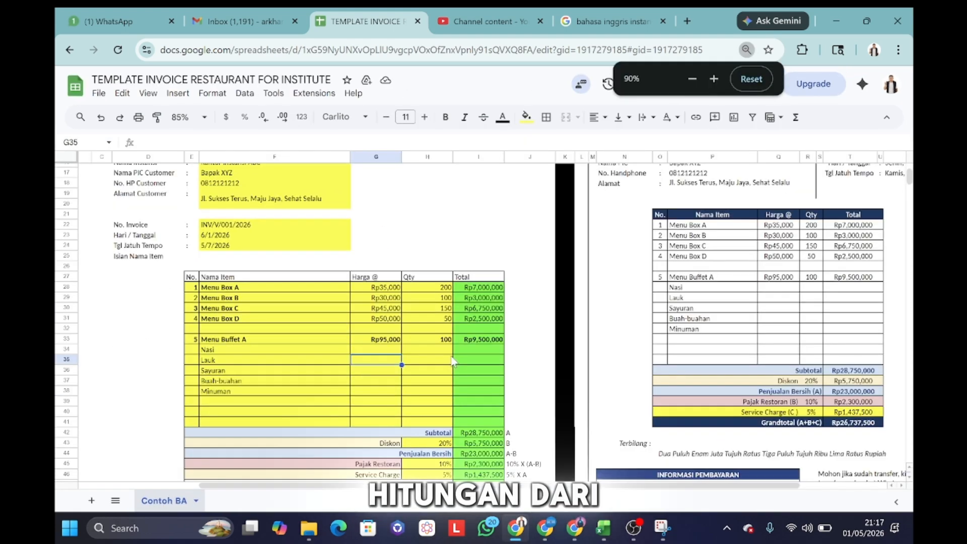
scroll(453, 360, "up", 1)
scroll(453, 360, "down", 1)
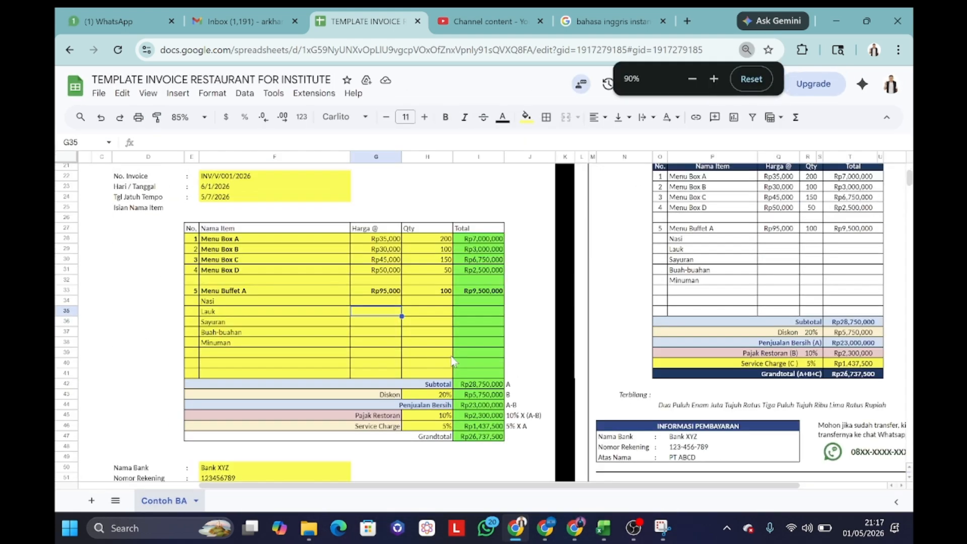
left_click(448, 385)
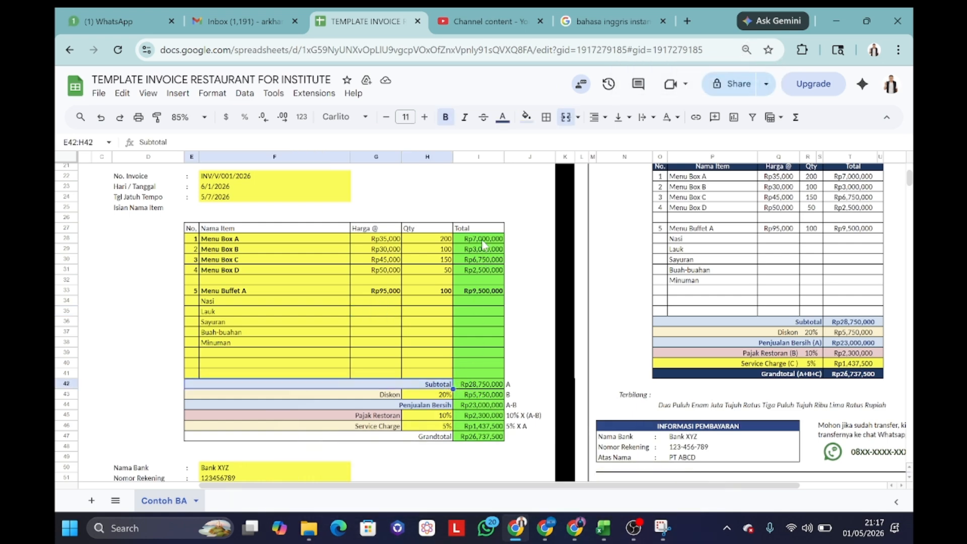
left_click_drag(483, 242, 498, 379)
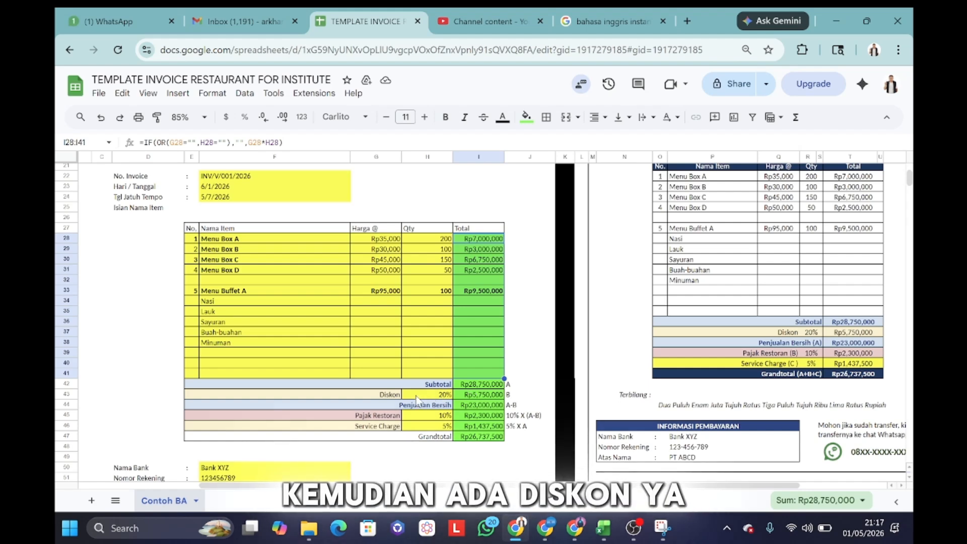
mouse_move(416, 399)
left_mouse_down()
mouse_move(383, 403)
mouse_move(414, 395)
left_mouse_up()
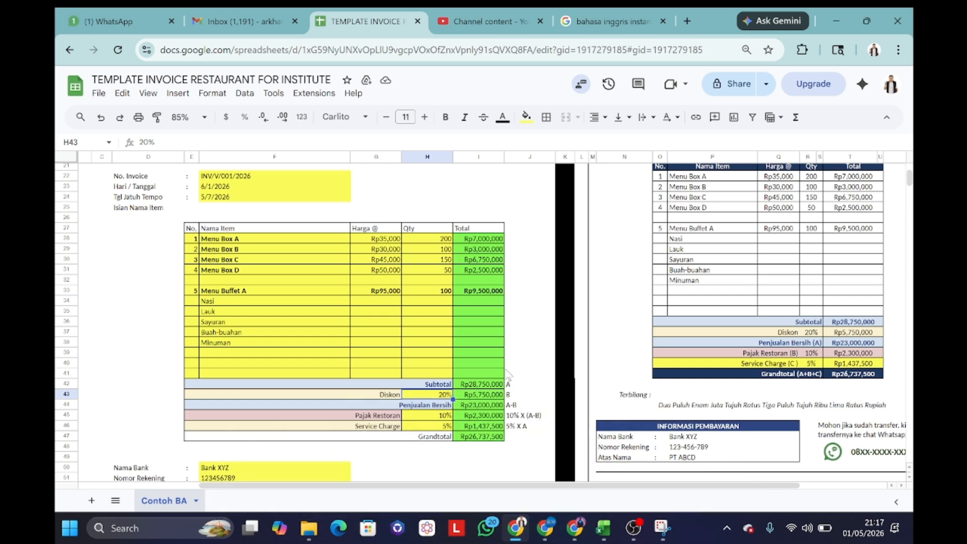
Step: Enter a 15% discount rate in H43 and review the discount and net sales formulas
type("15%")
key("Return")
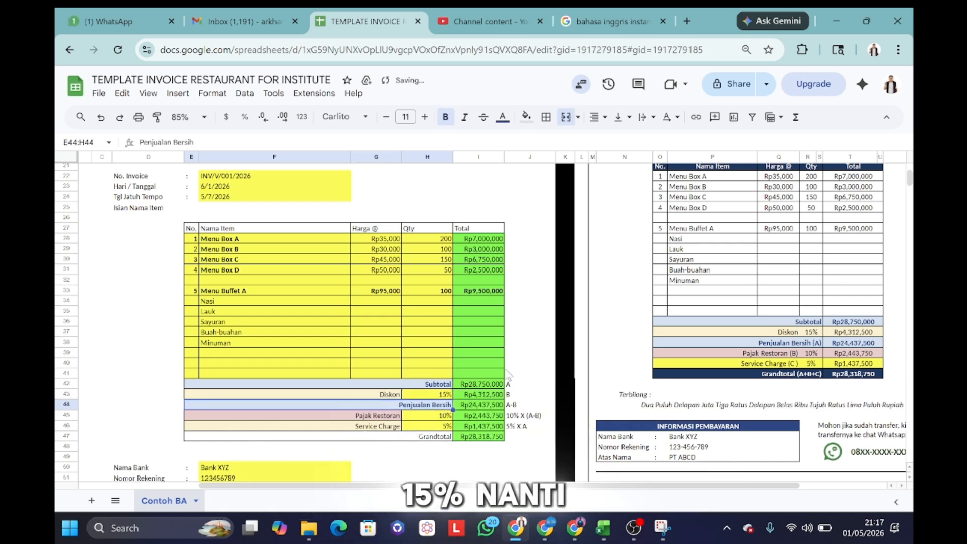
left_click(487, 398)
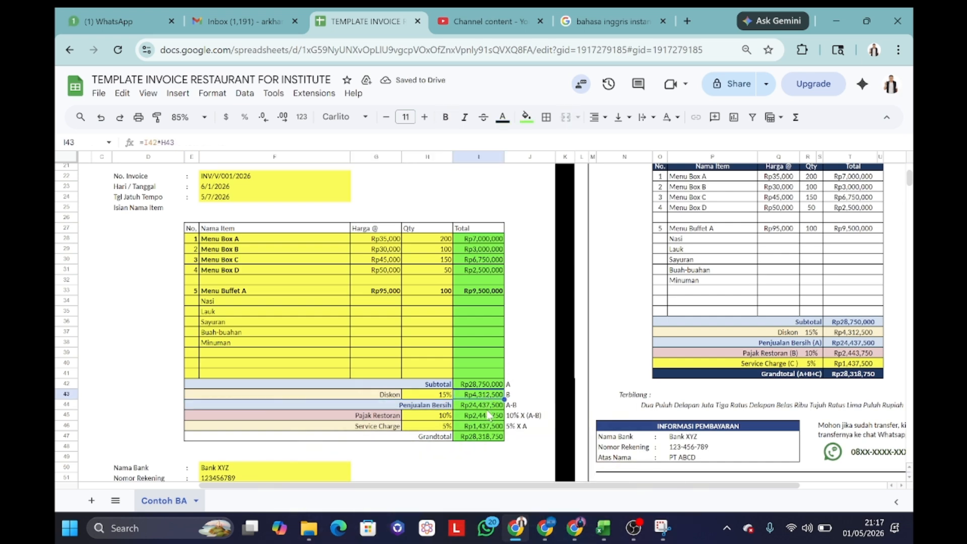
left_click(480, 407)
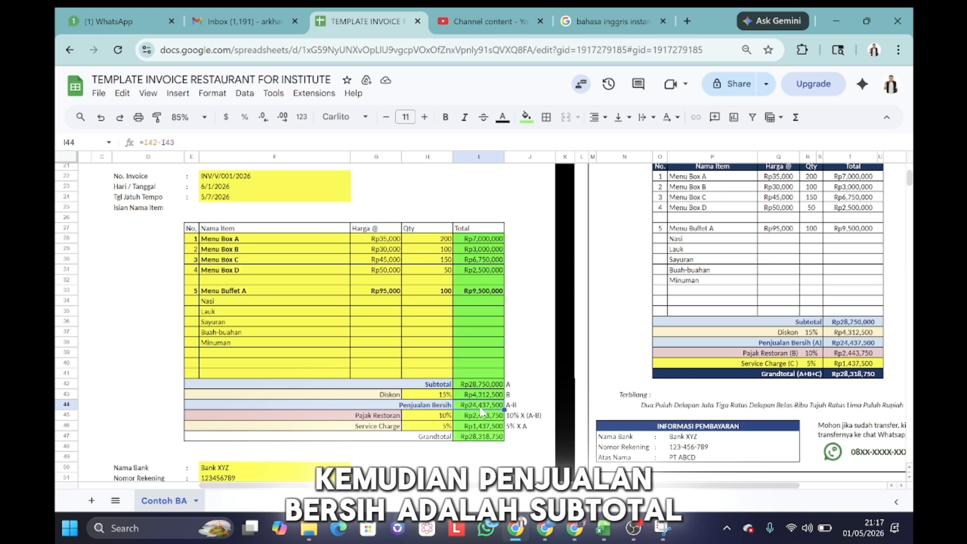
left_click(500, 395)
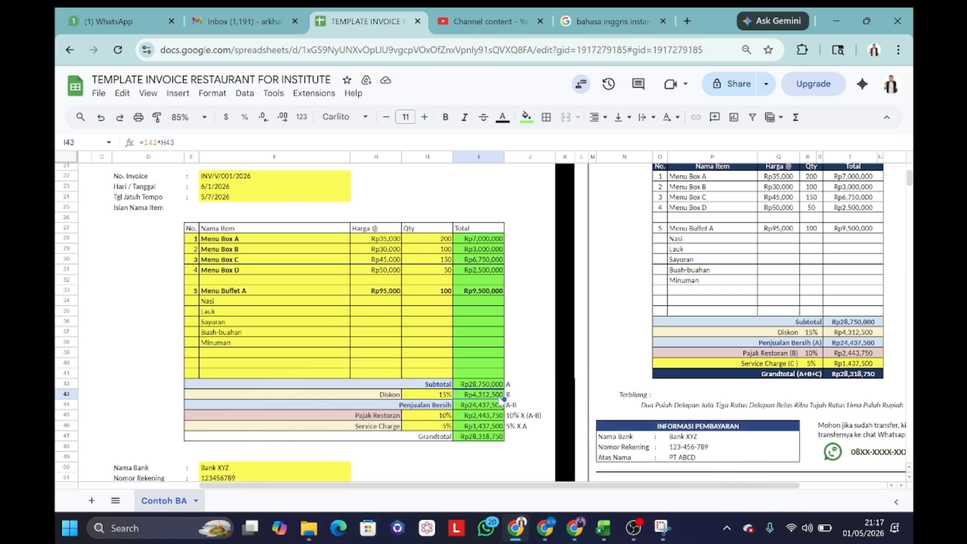
Step: Change the Pajak Restoran rate in H45 to 7.5%
left_click(386, 416)
left_click(431, 416)
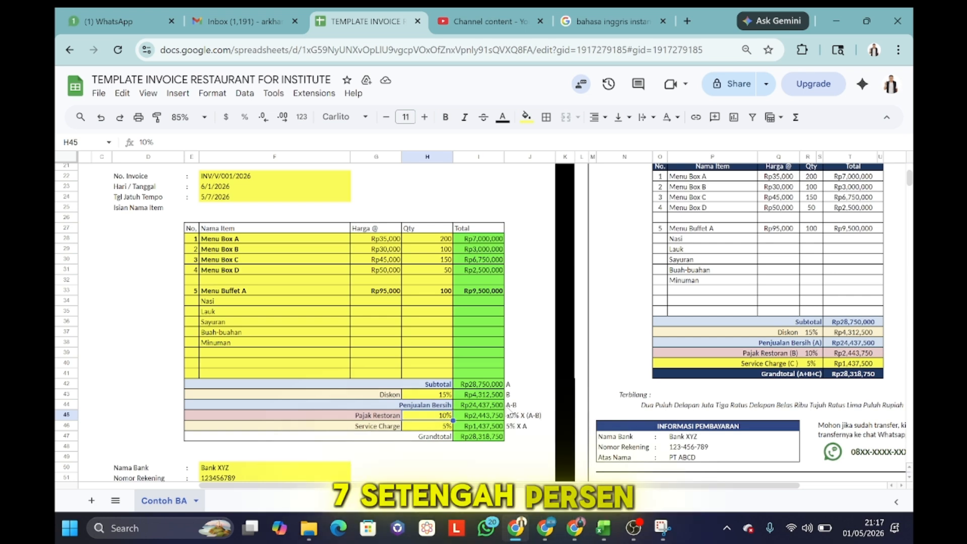
type("7")
type(".5")
key("Return")
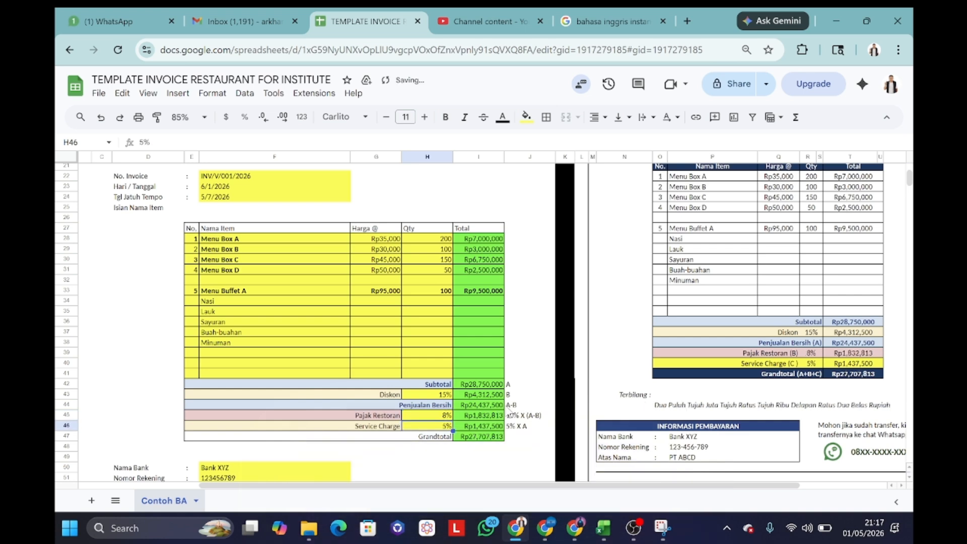
key("Up")
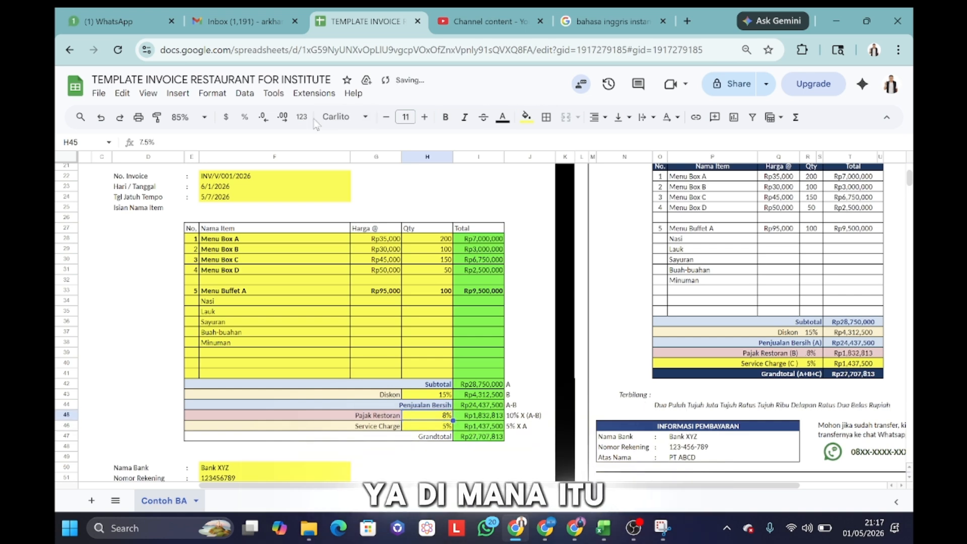
left_click(282, 117)
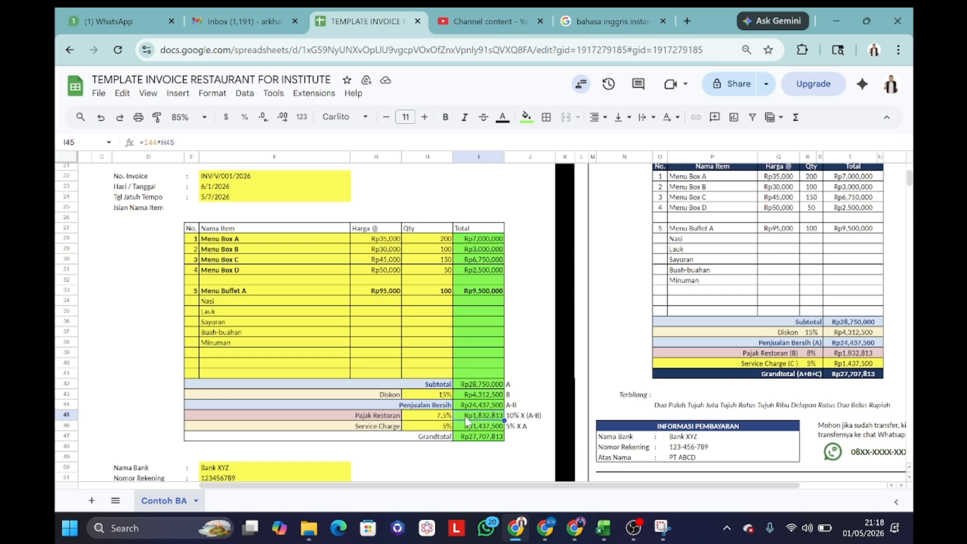
Step: Set the restaurant tax back to 10% and the discount rate to 20%
type("10")
key("Return")
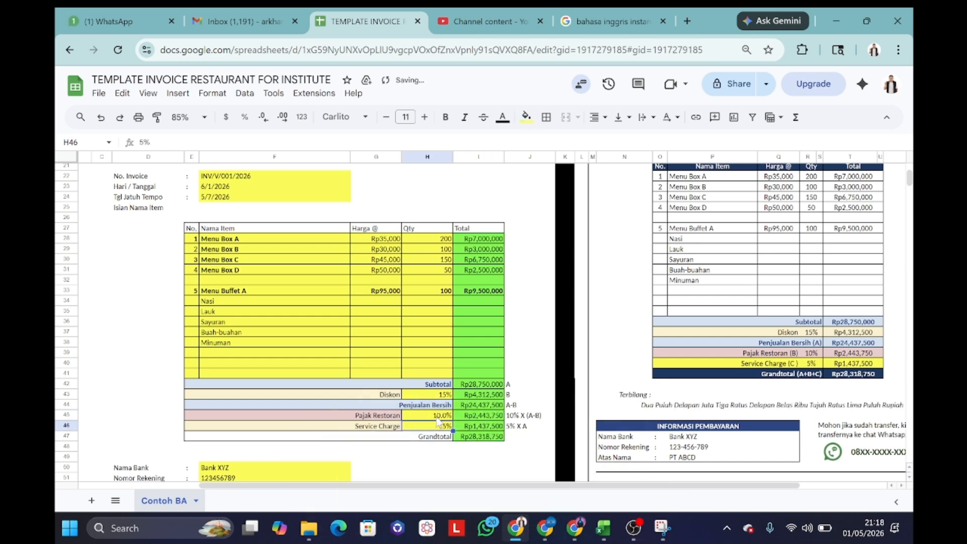
key("Up")
key("Up")
key("Up")
type("20")
key("Return")
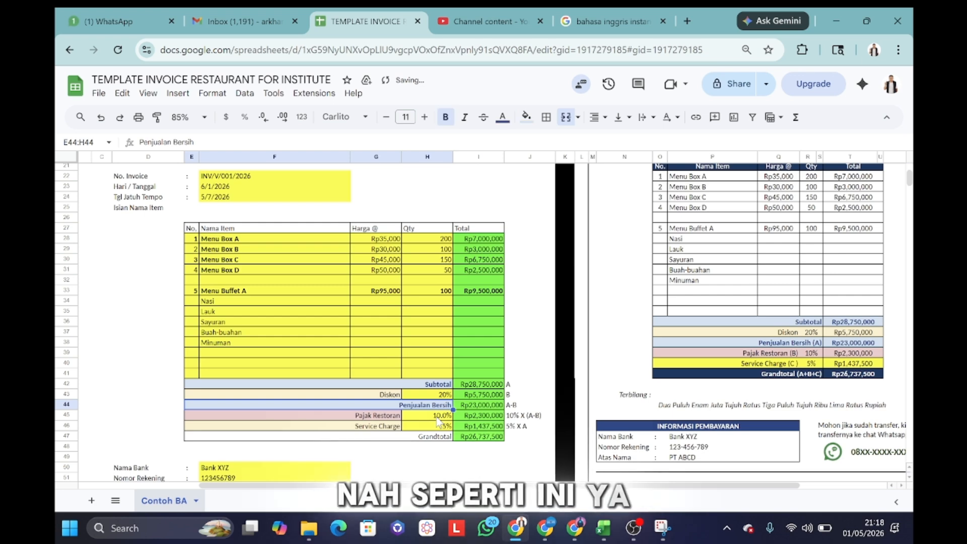
Step: Adjust decimal places on H45 so the tax rate displays as 10%
left_click(486, 408)
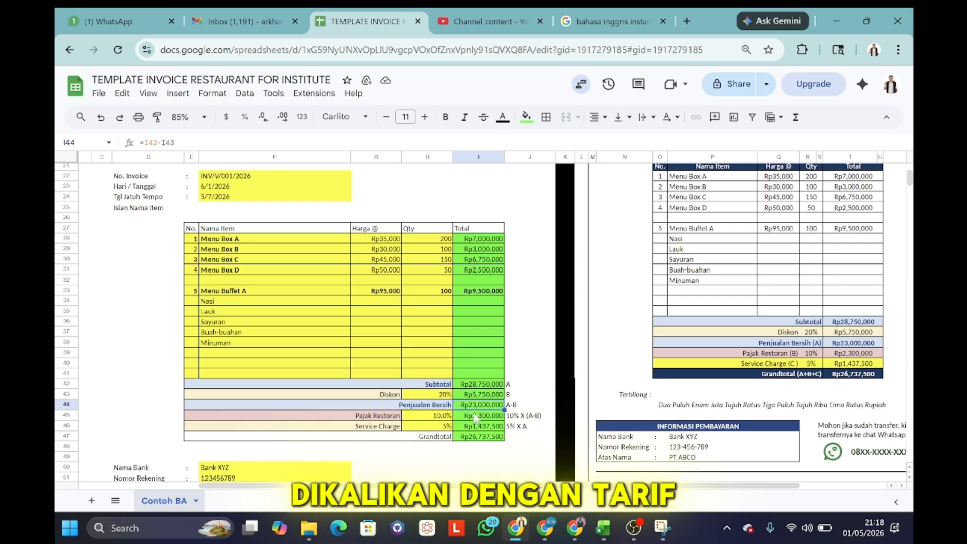
left_click(443, 416)
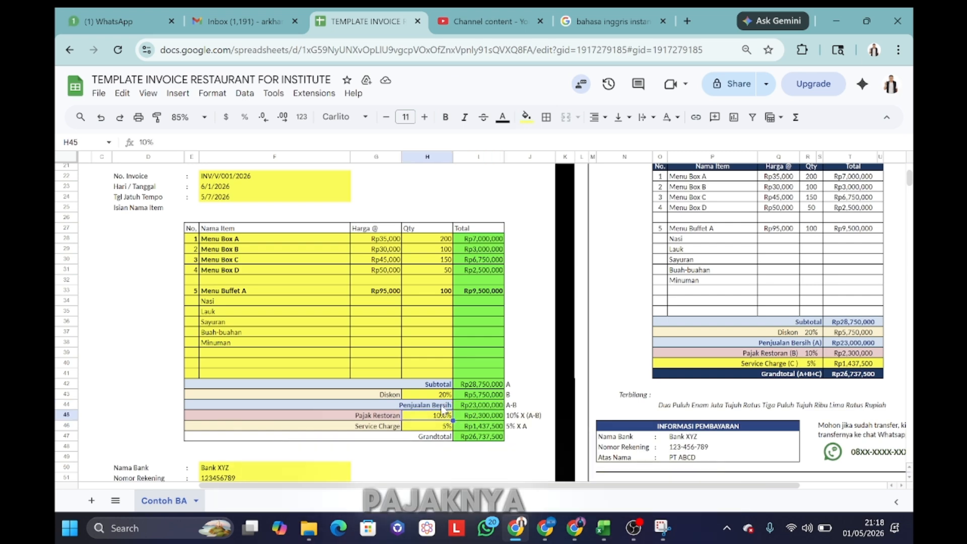
left_click(283, 117)
left_click(262, 117)
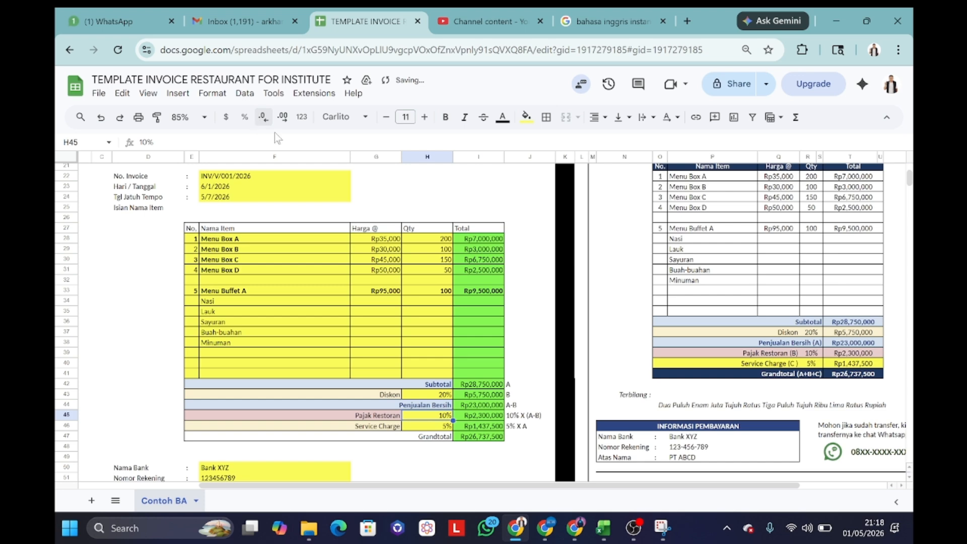
left_click(484, 415)
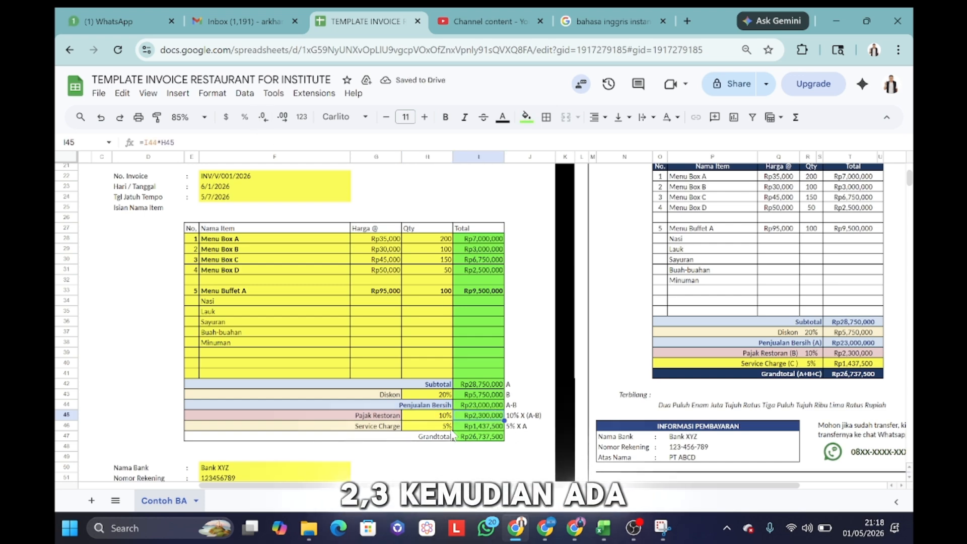
left_click(434, 426)
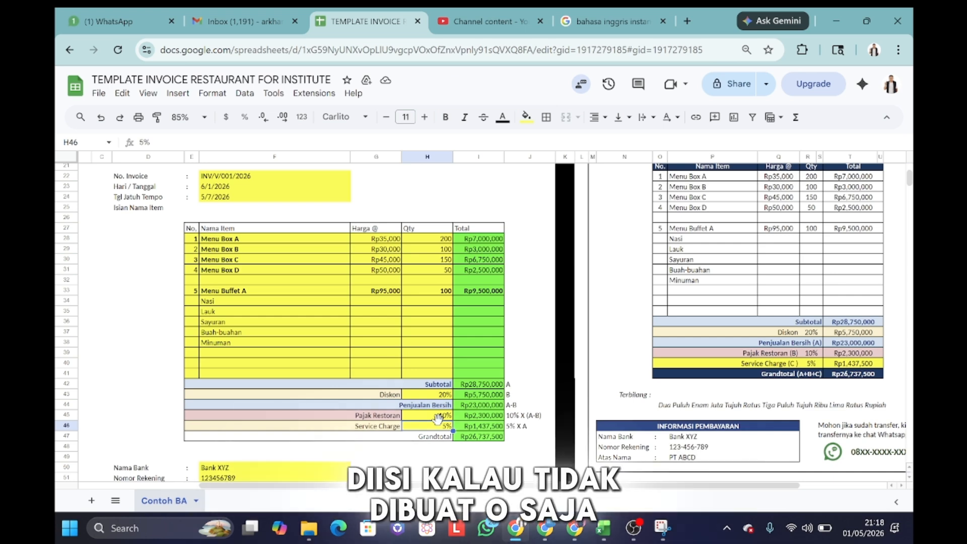
Step: Set the H46 service charge rate to 2.5%, displayed as 2.50%
type("0")
key("Return")
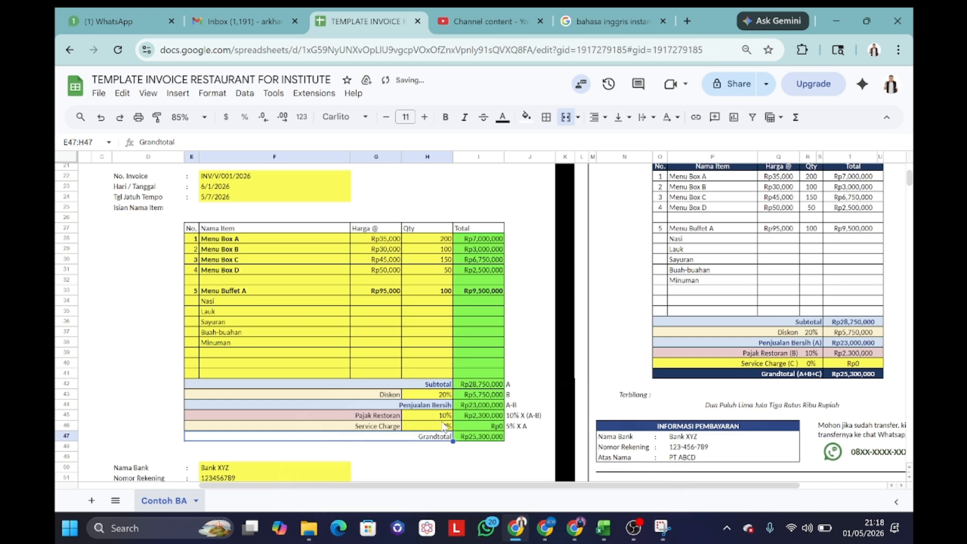
left_click(443, 425)
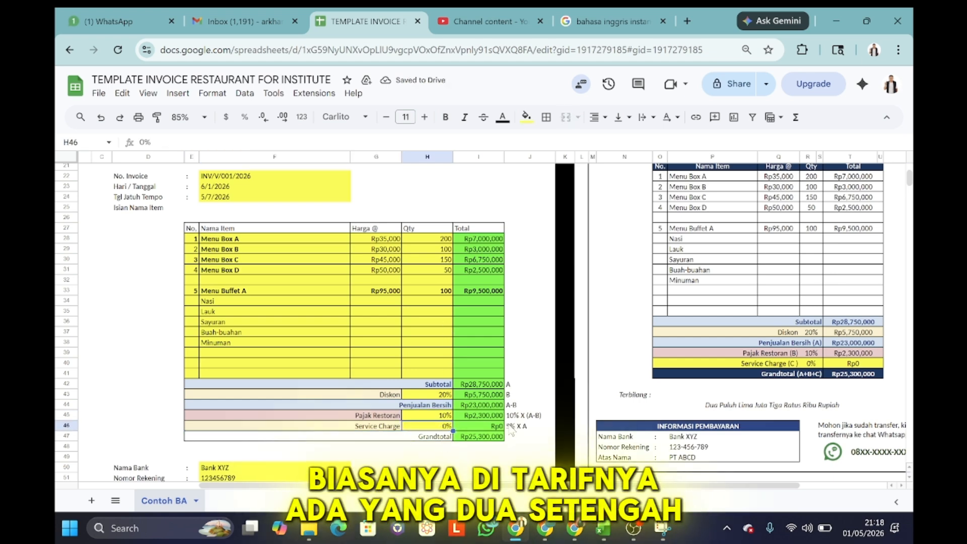
type("2.5")
key("Return")
left_click(440, 426)
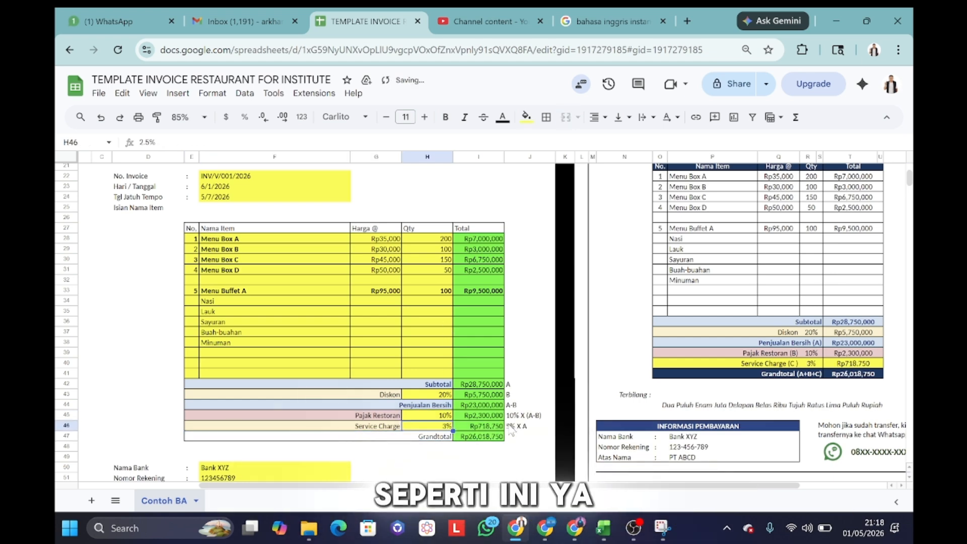
left_click(284, 122)
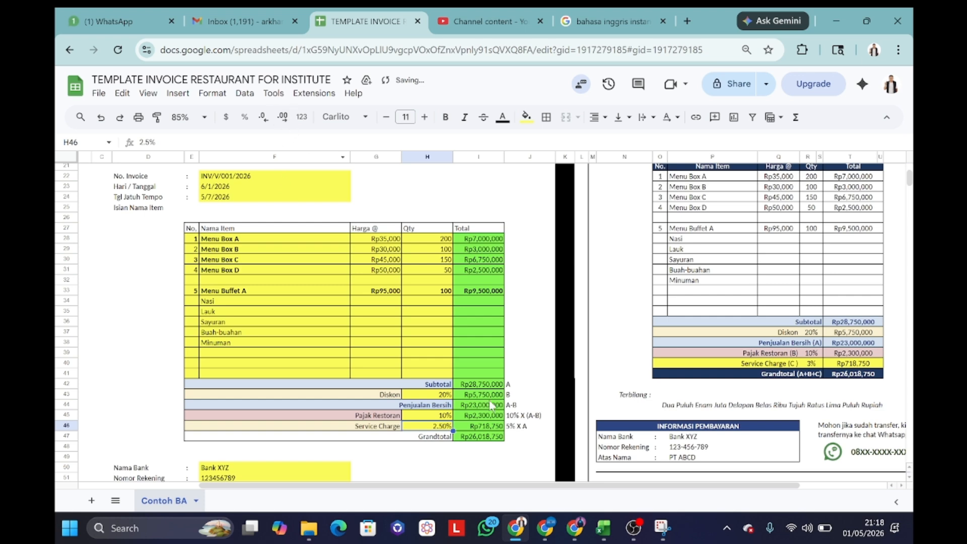
left_click(489, 385)
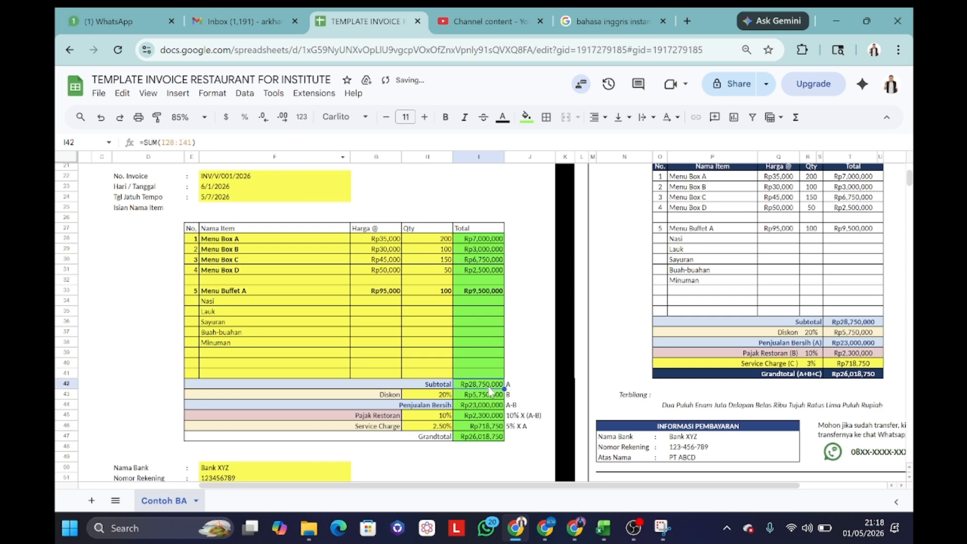
left_click(491, 437)
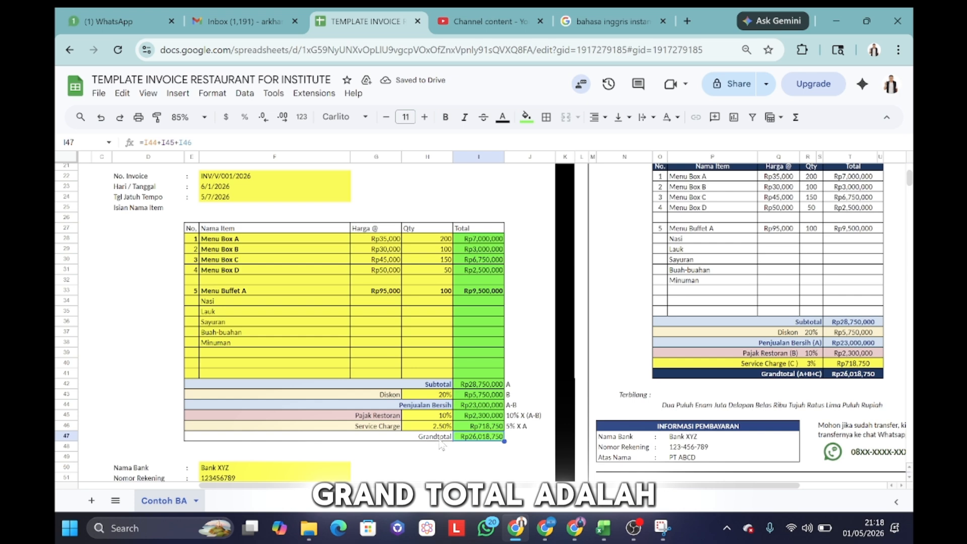
left_click(485, 406)
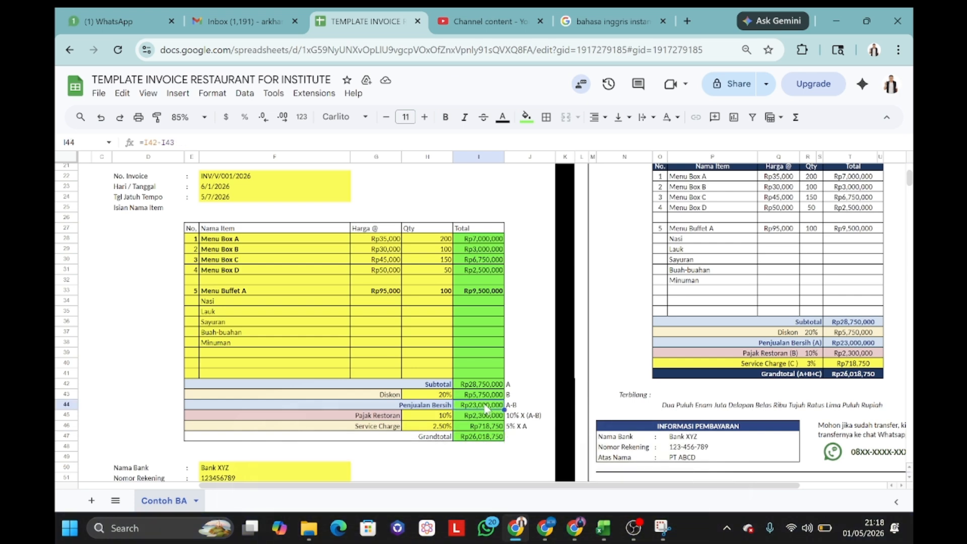
key("XF86MonBrightnessUp")
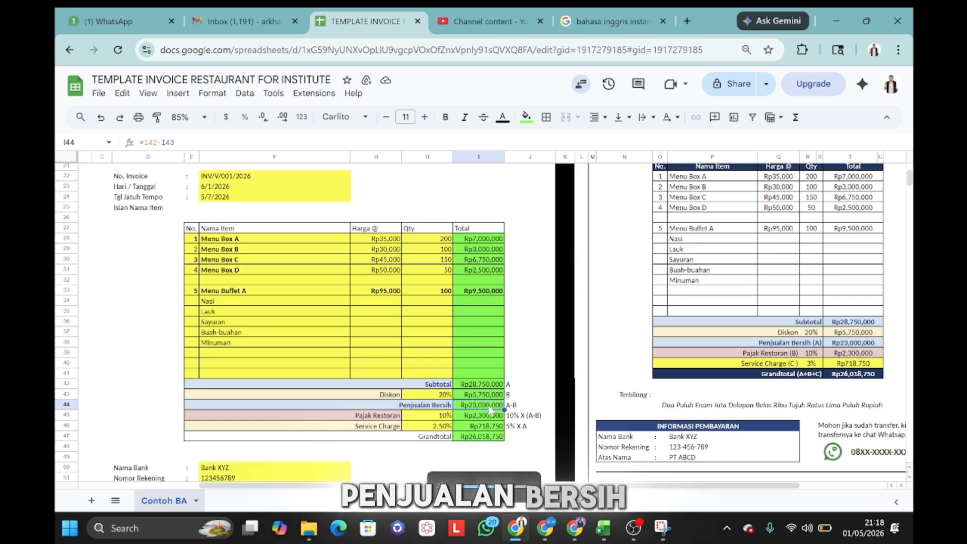
left_click(490, 417)
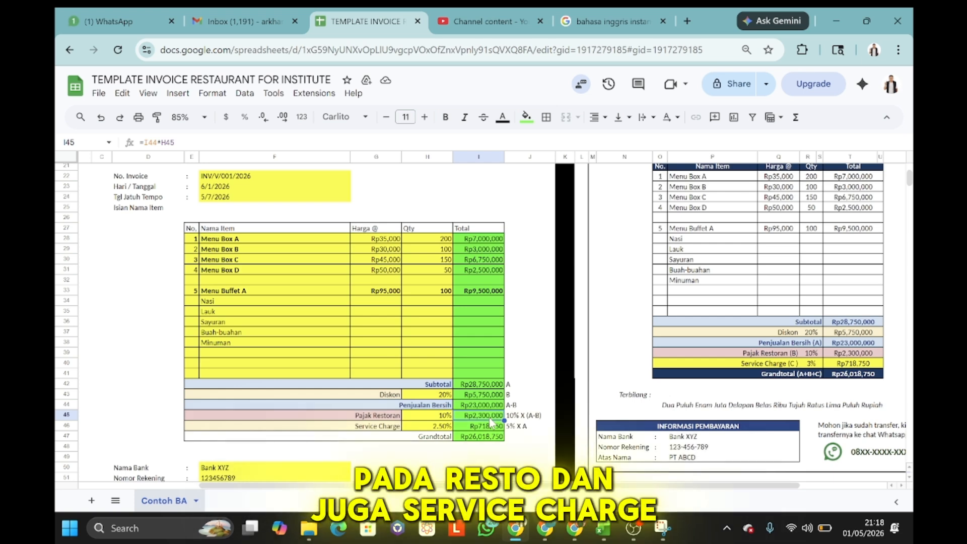
left_click_drag(478, 405, 487, 427)
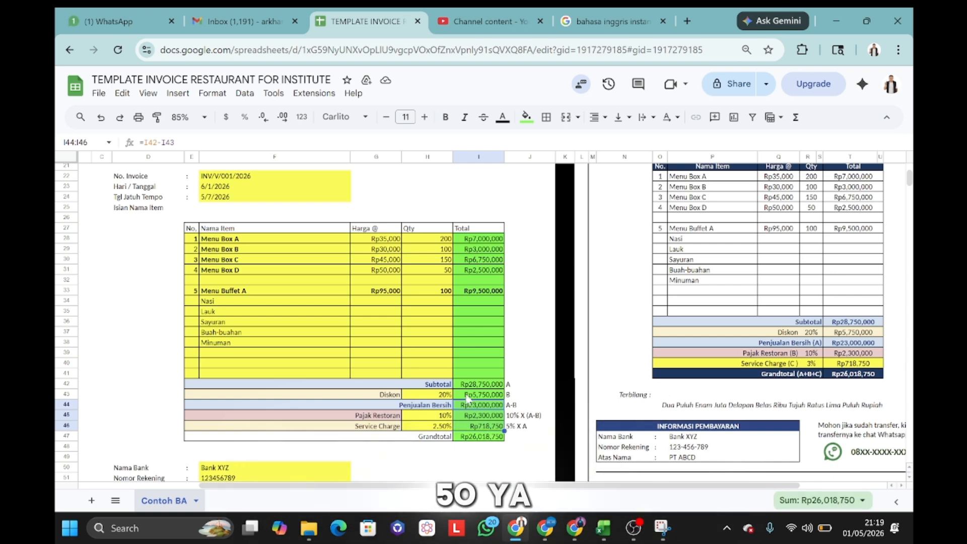
left_click(493, 384)
left_click(439, 426)
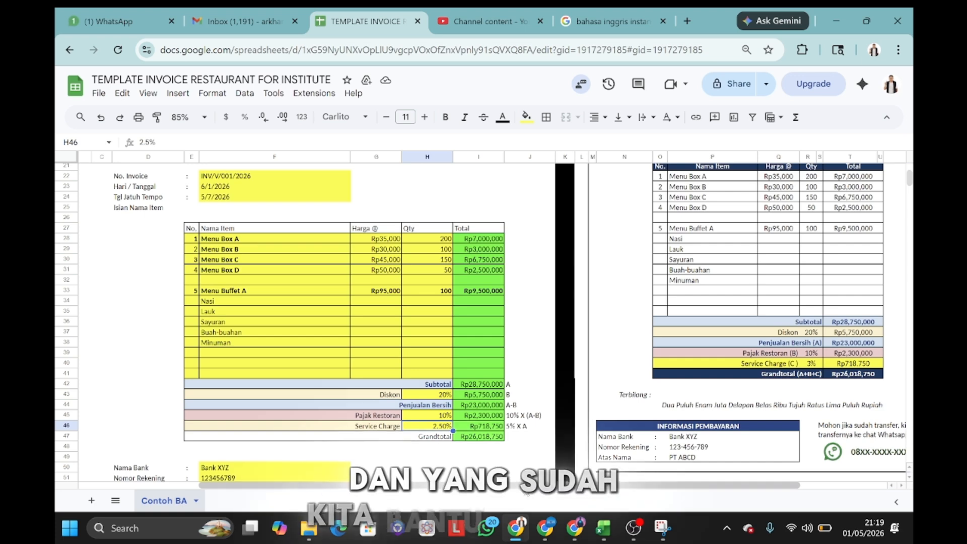
scroll(639, 418, "right", 5)
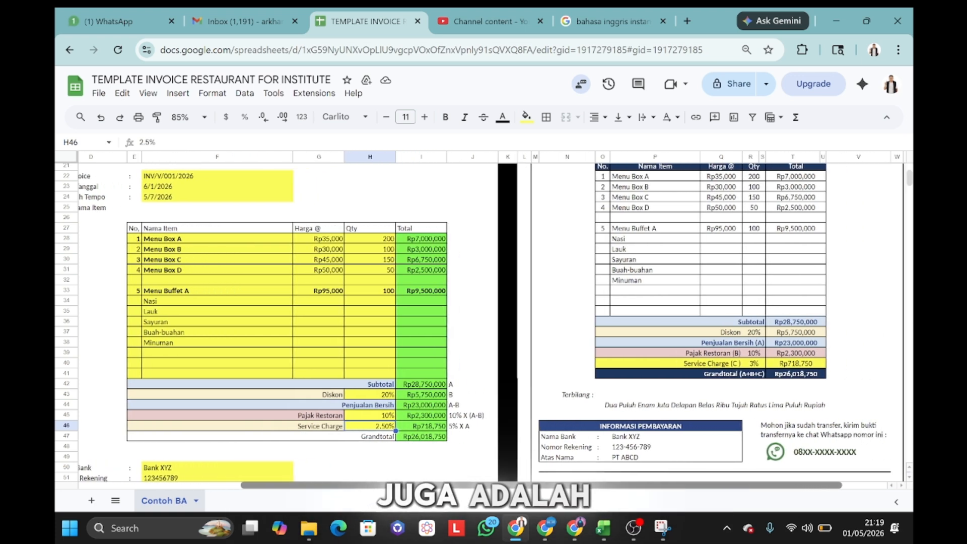
Step: Fill the merged Terbilang cell N44:V44 with a light yellow background
left_click(638, 405)
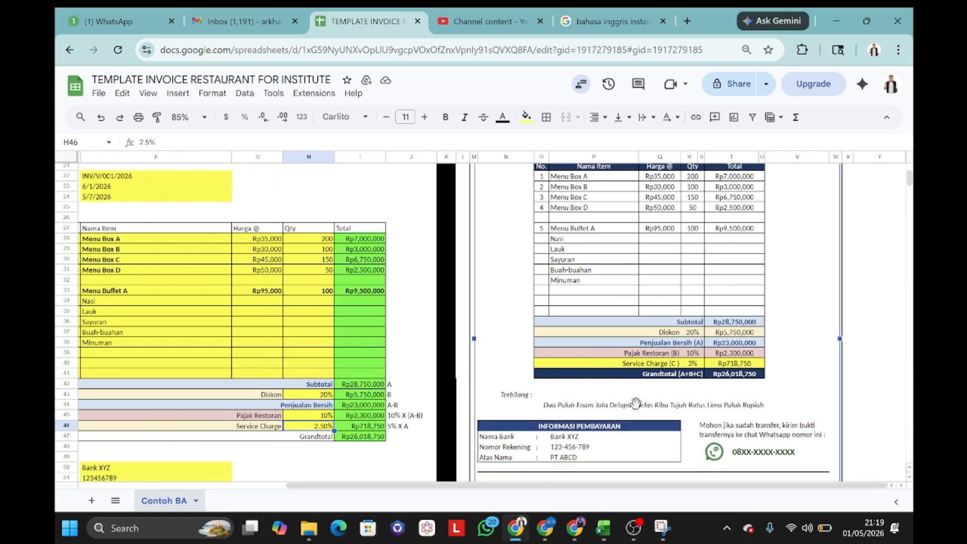
left_click(479, 406)
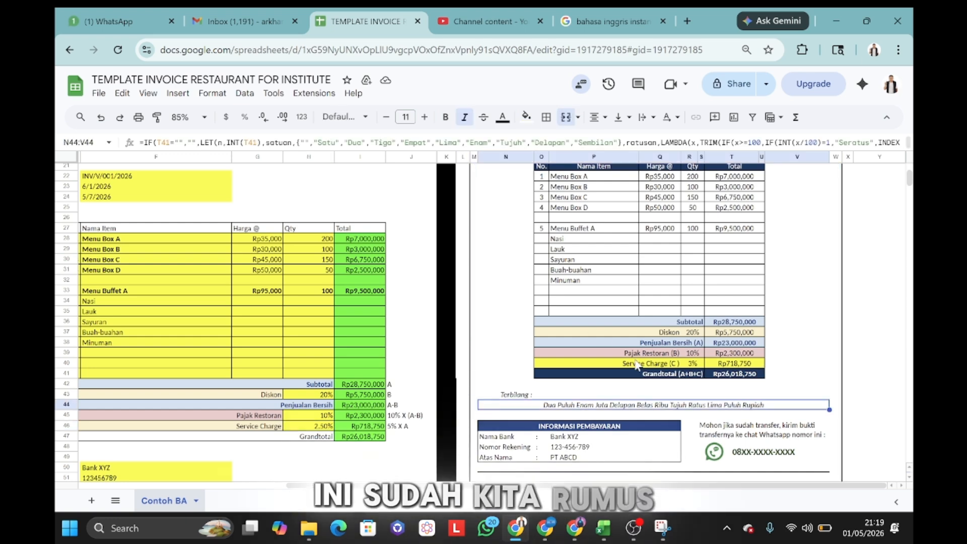
left_click(527, 118)
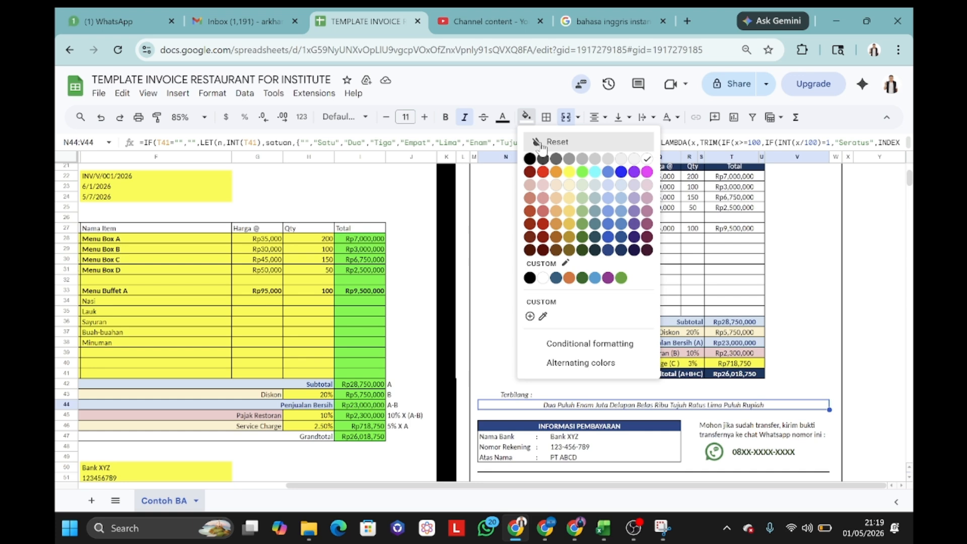
left_click(561, 185)
left_click(527, 118)
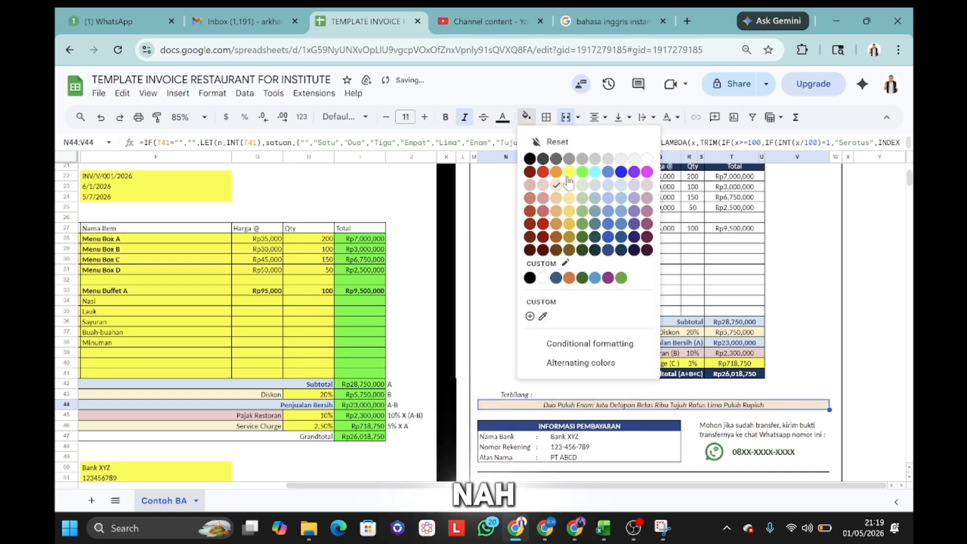
left_click(569, 186)
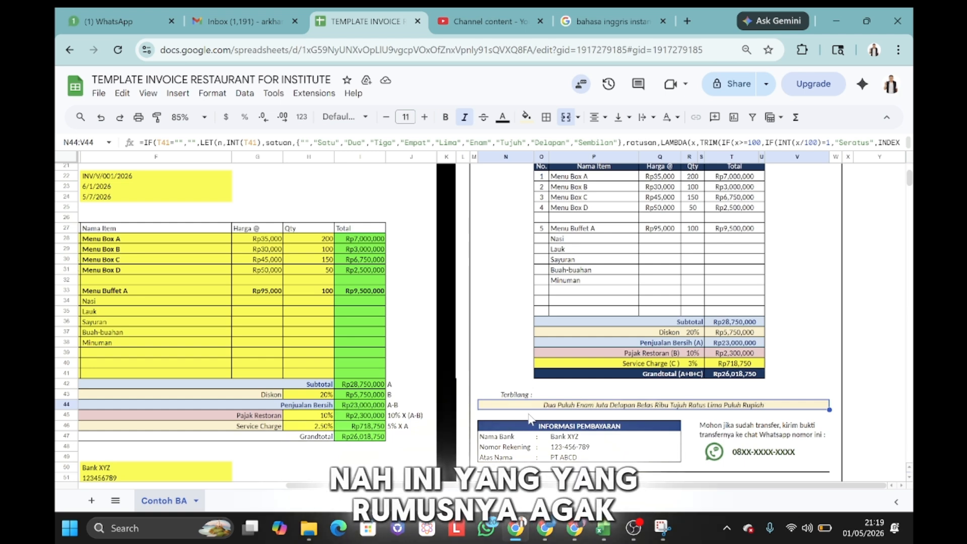
left_click(418, 447)
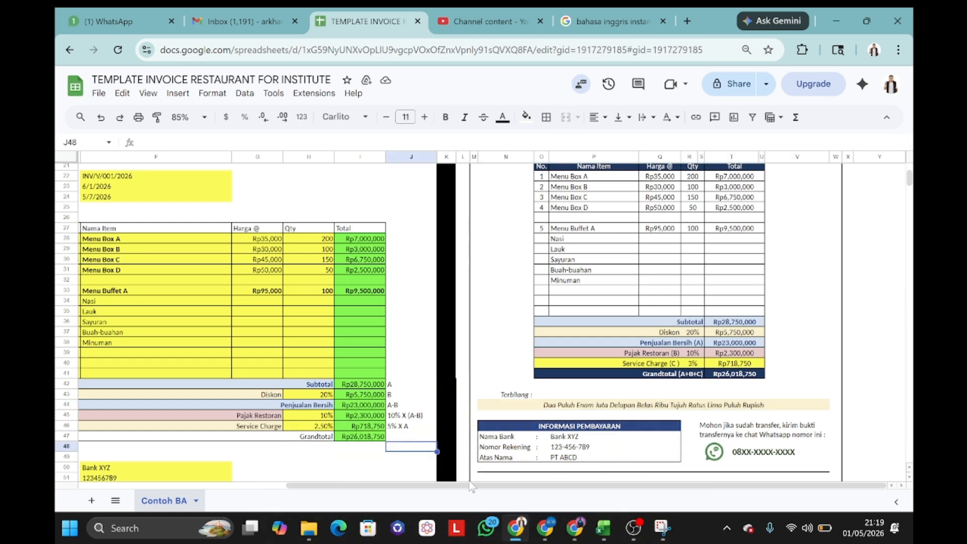
Step: Enter the bank account number as text in the Nomor Rekening cell F51
scroll(472, 488, "left", 3)
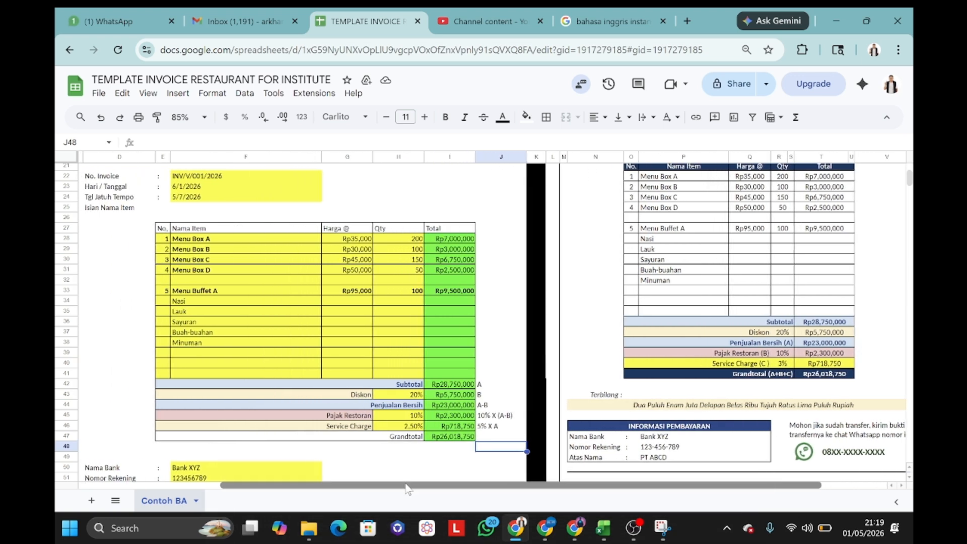
scroll(343, 418, "down", 2)
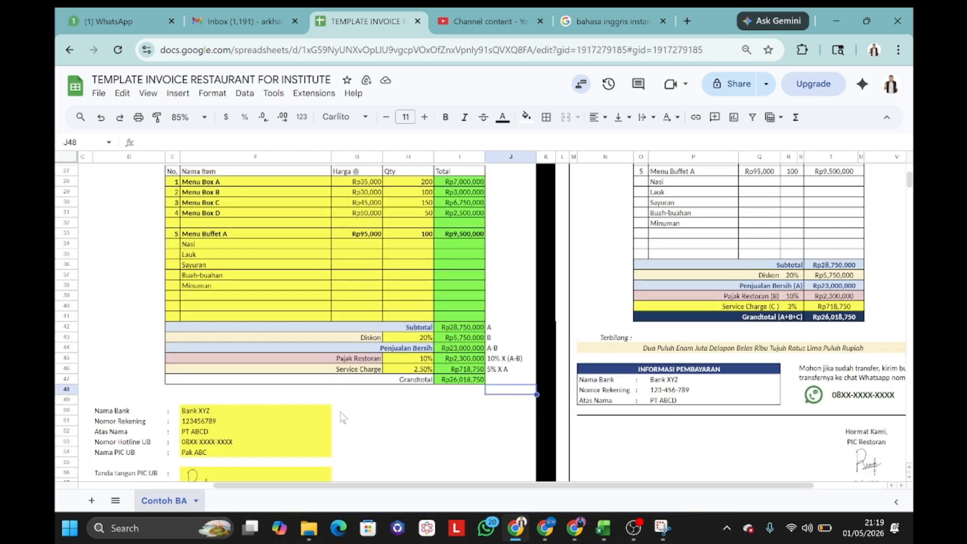
left_click(221, 424)
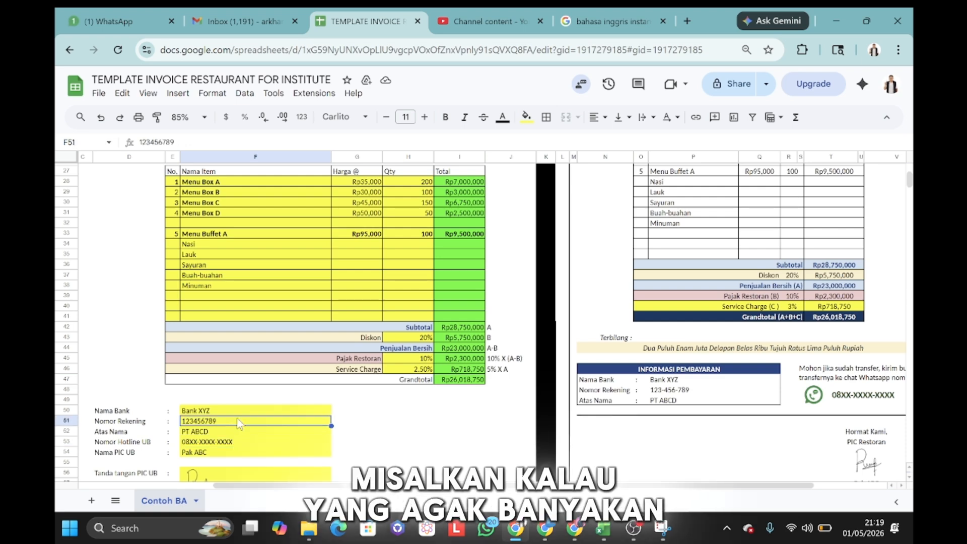
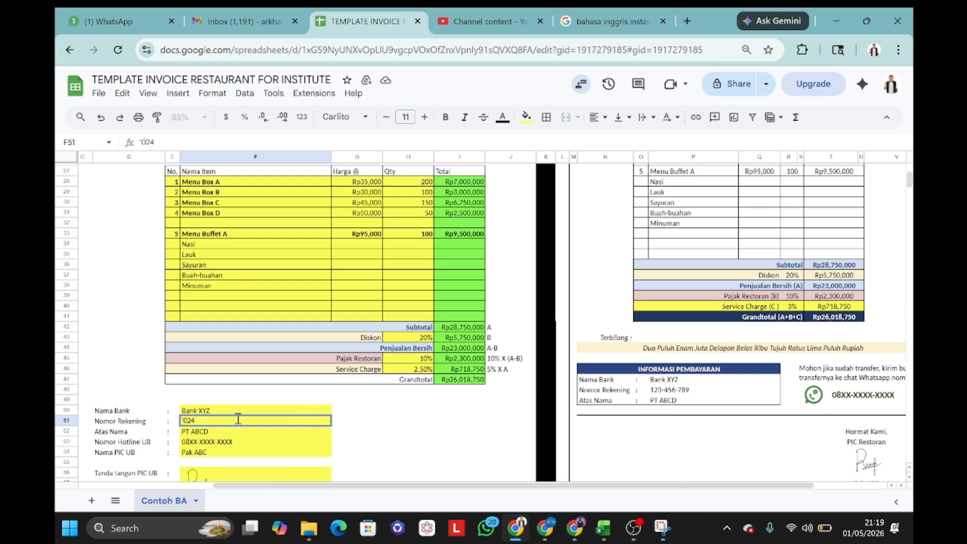
key("Return")
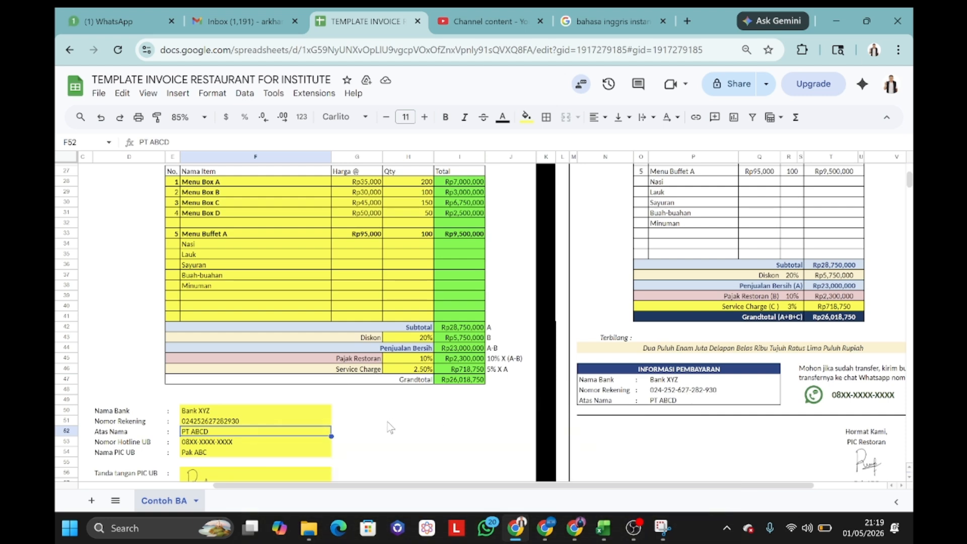
Step: Replace the placeholder digits in the F53 hotline entry with the real hotline number
left_click(263, 445)
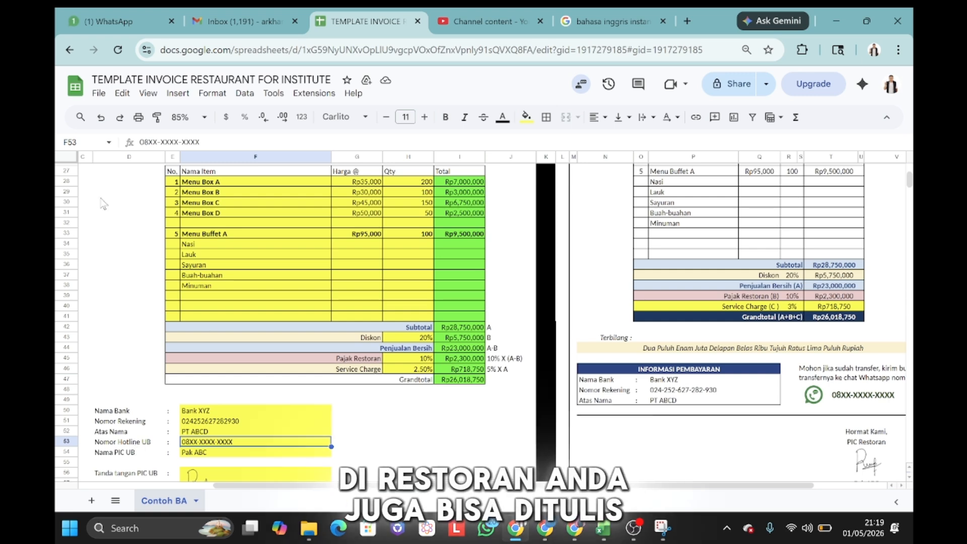
left_click_drag(148, 142, 333, 144)
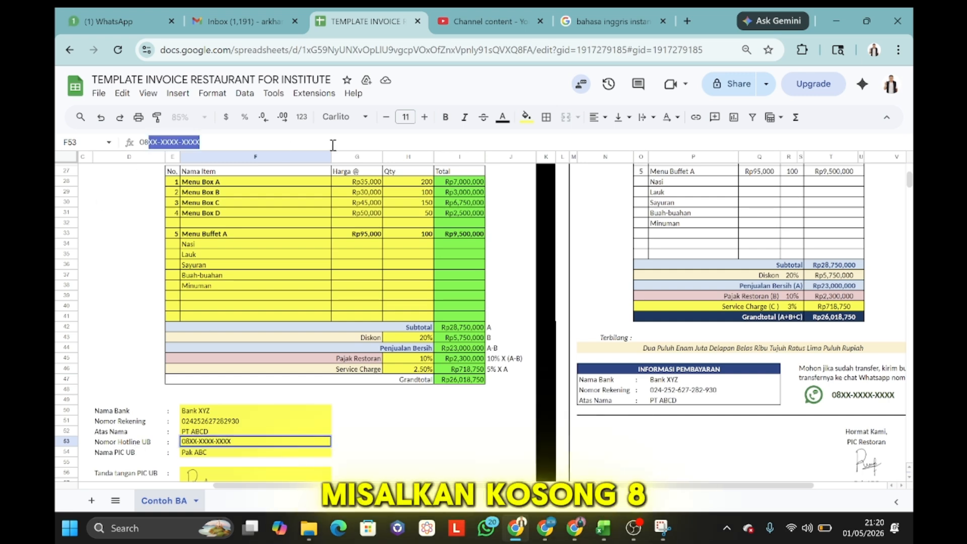
type("12-")
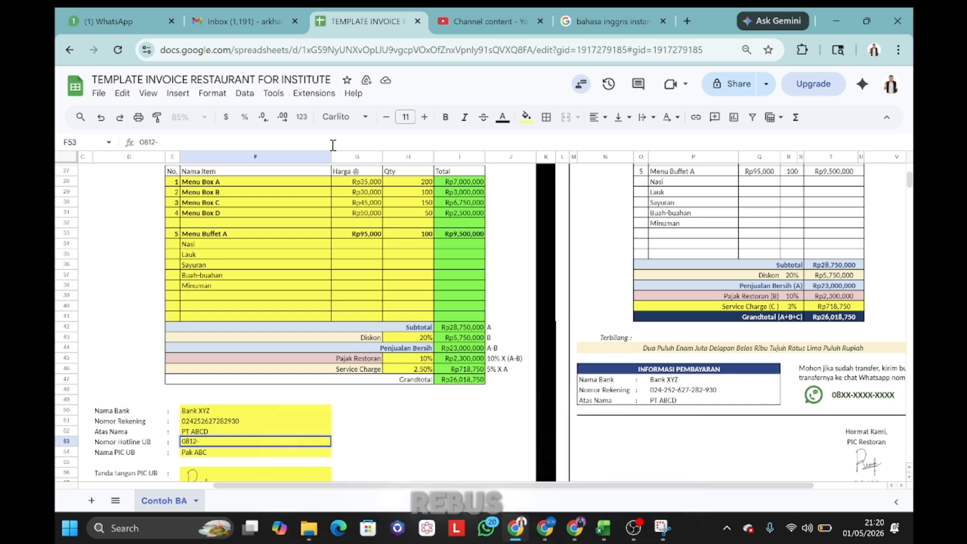
type("88")
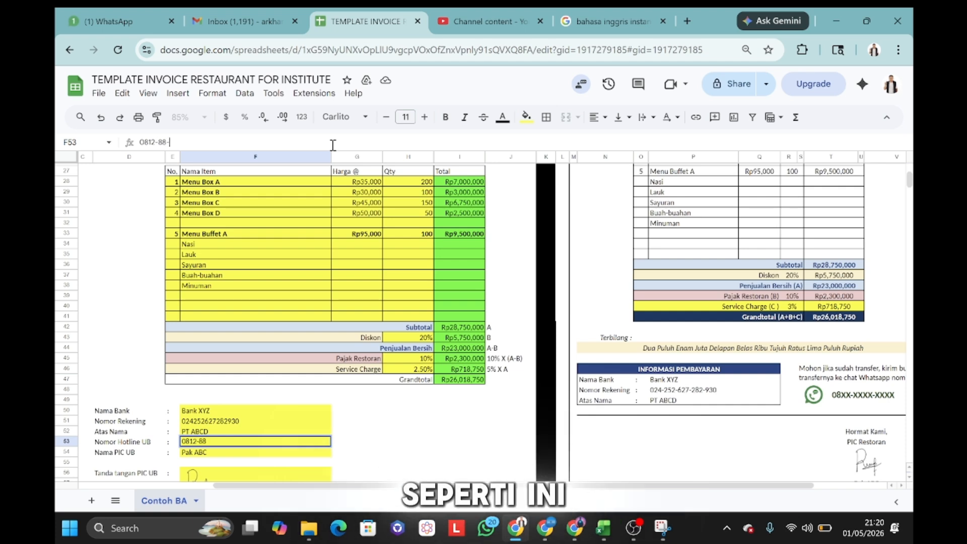
type("-")
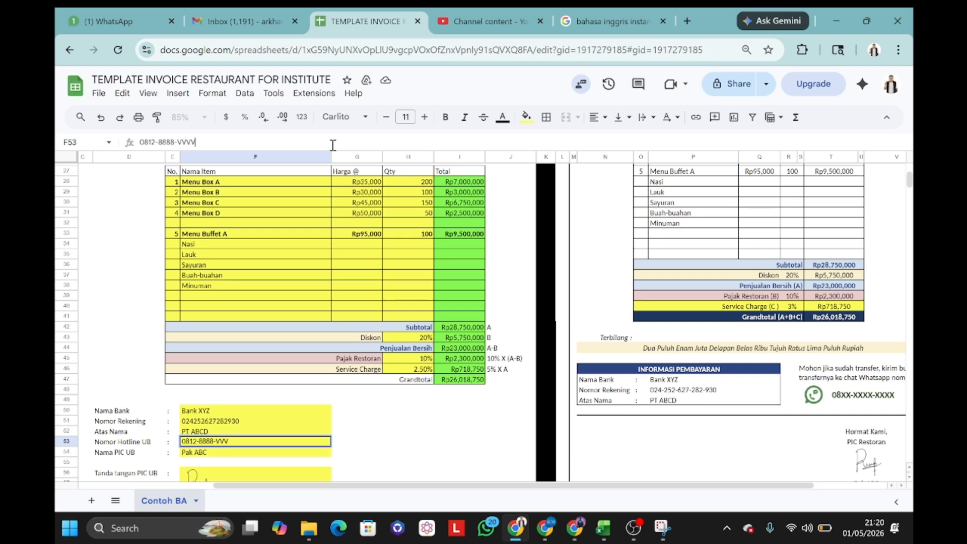
type("VVVV")
key("Return")
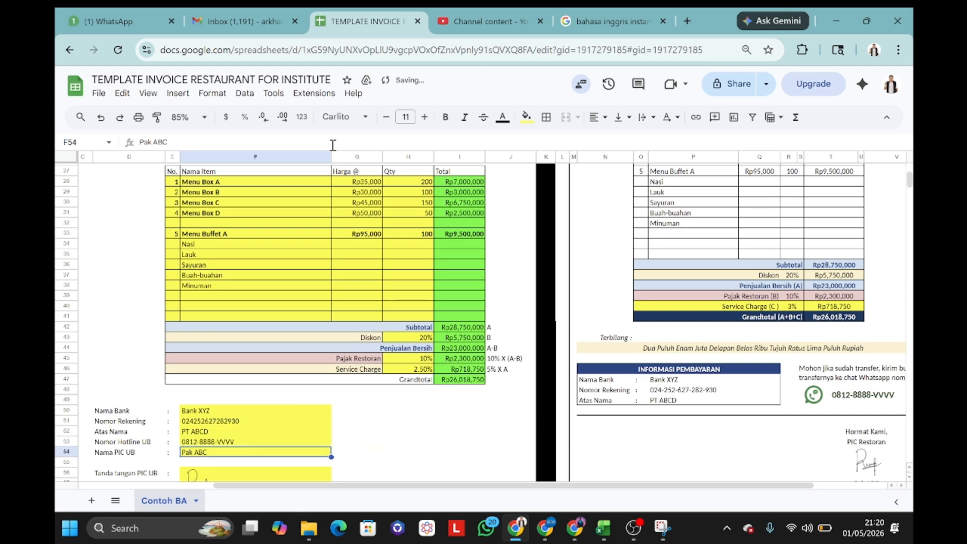
left_click(432, 422)
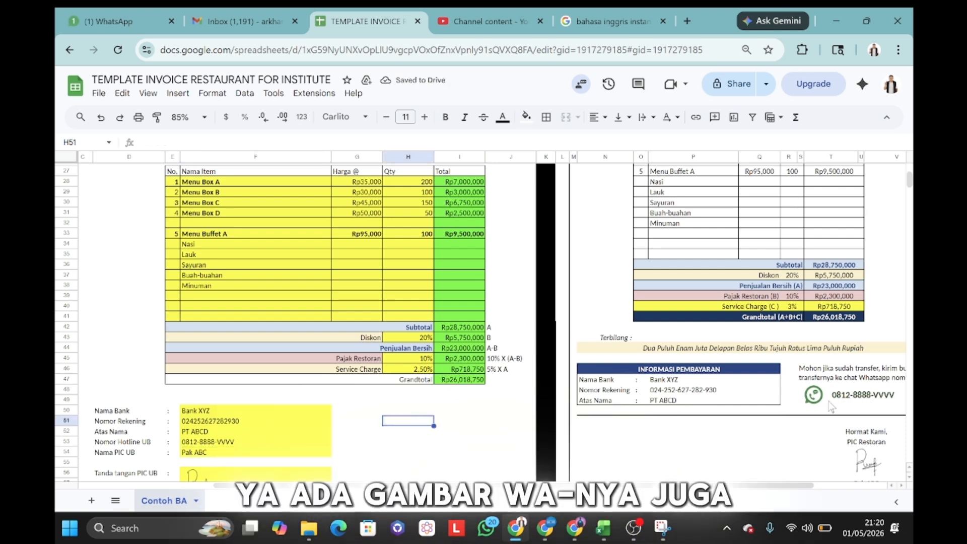
scroll(452, 409, "down", 1)
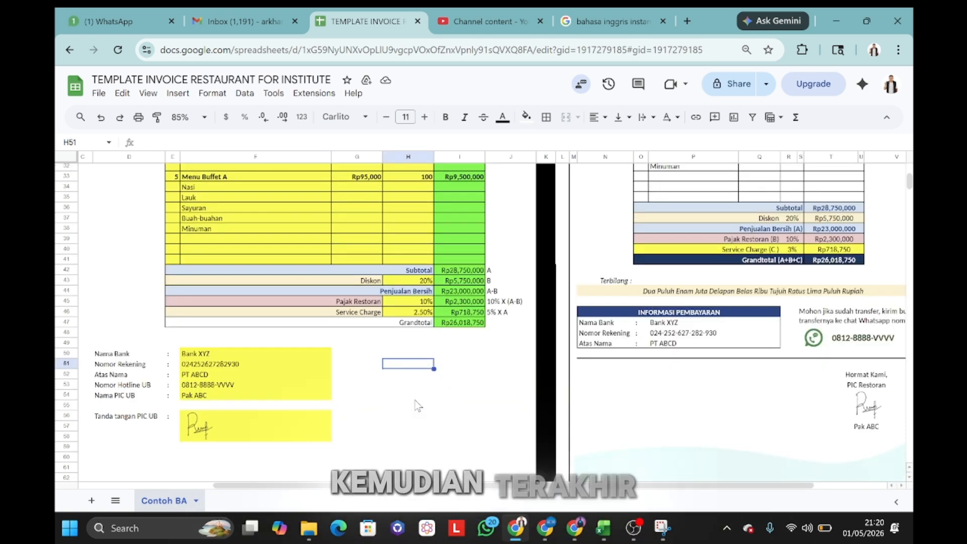
Step: Start an in-cell image insert for the merged signature cell F56:F58 beside Tanda tangan PIC UB
scroll(418, 406, "down", 1)
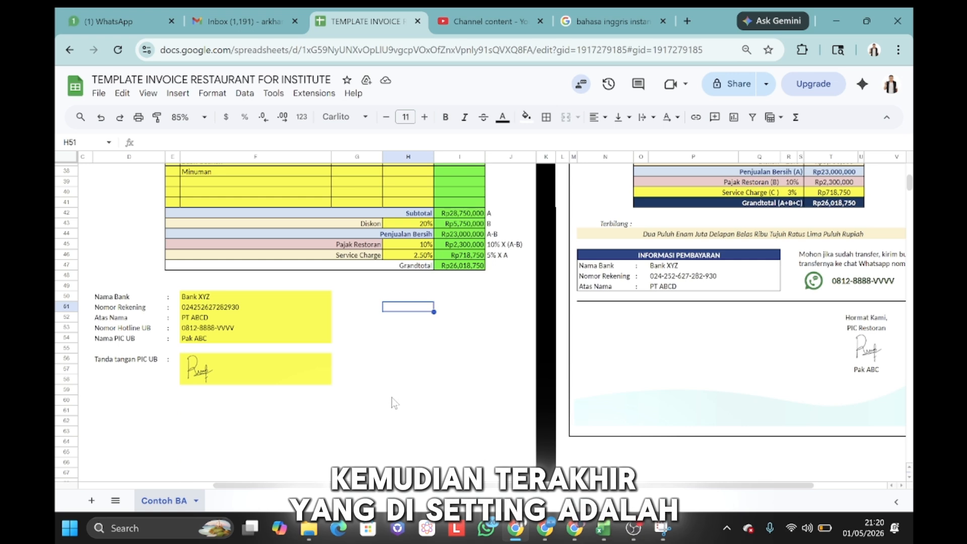
left_click(214, 379)
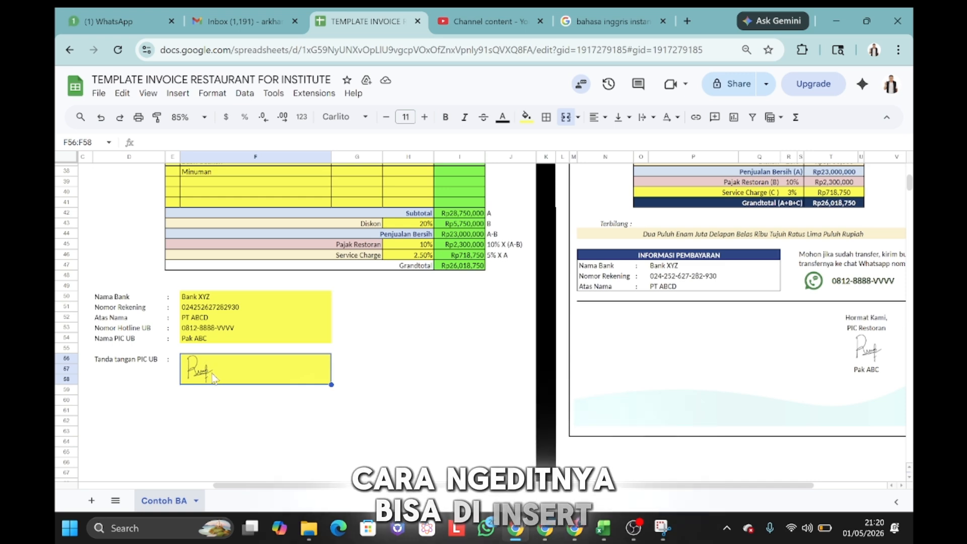
left_click(181, 97)
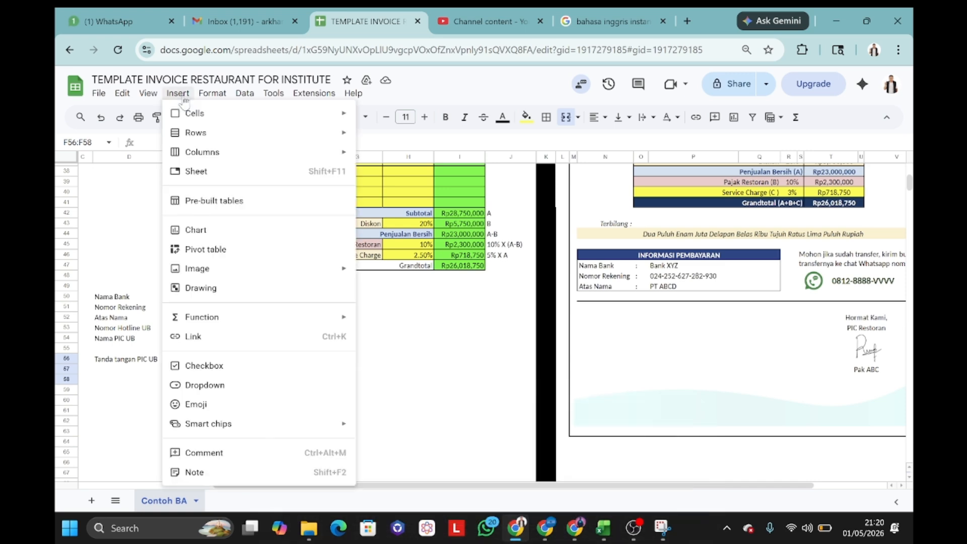
mouse_move(251, 276)
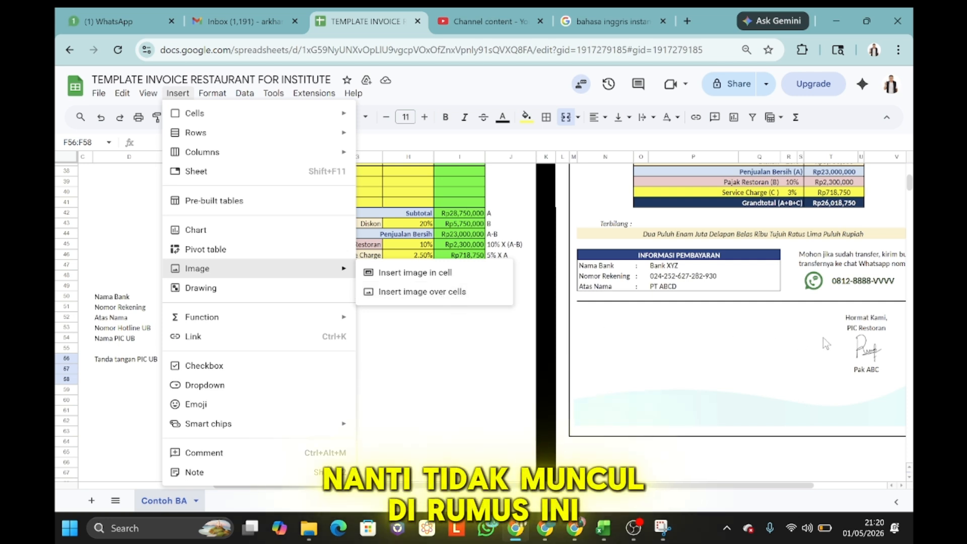
left_click(408, 275)
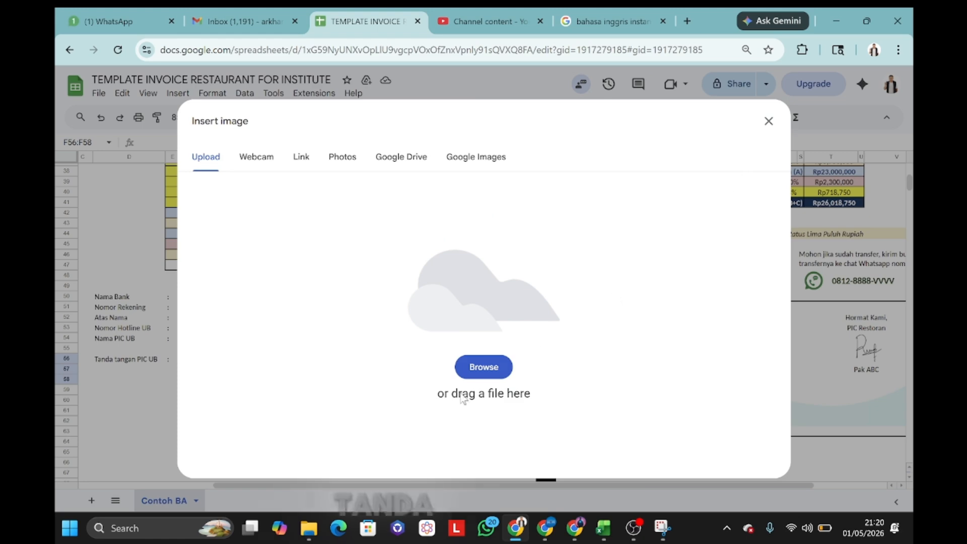
Step: Upload the signature image file from Downloads into the signature cell
left_click(482, 373)
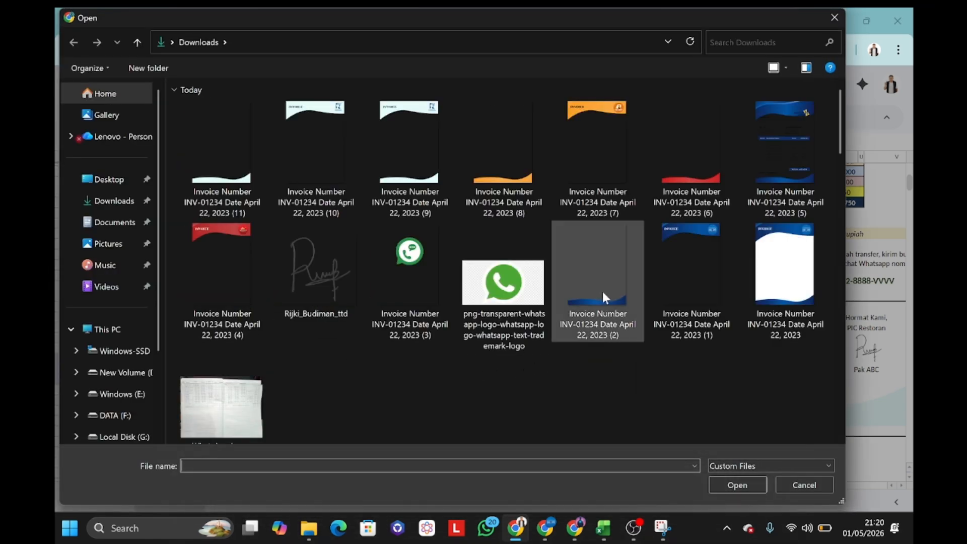
double_click(322, 265)
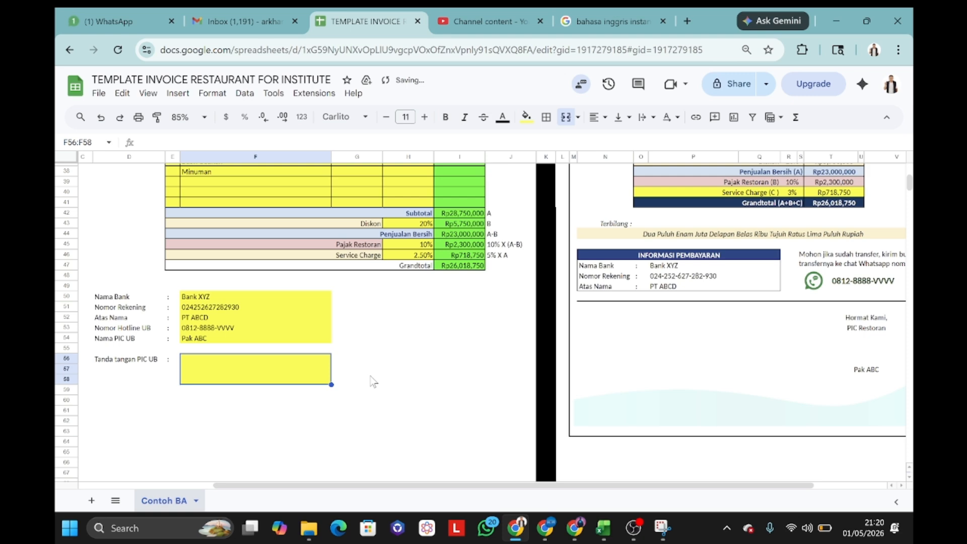
left_click(377, 371)
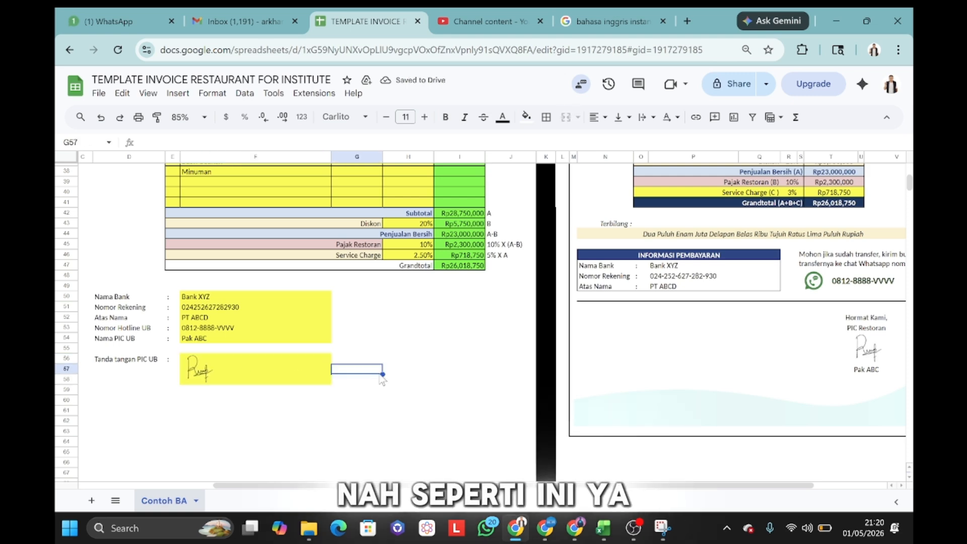
scroll(438, 320, "down", 2)
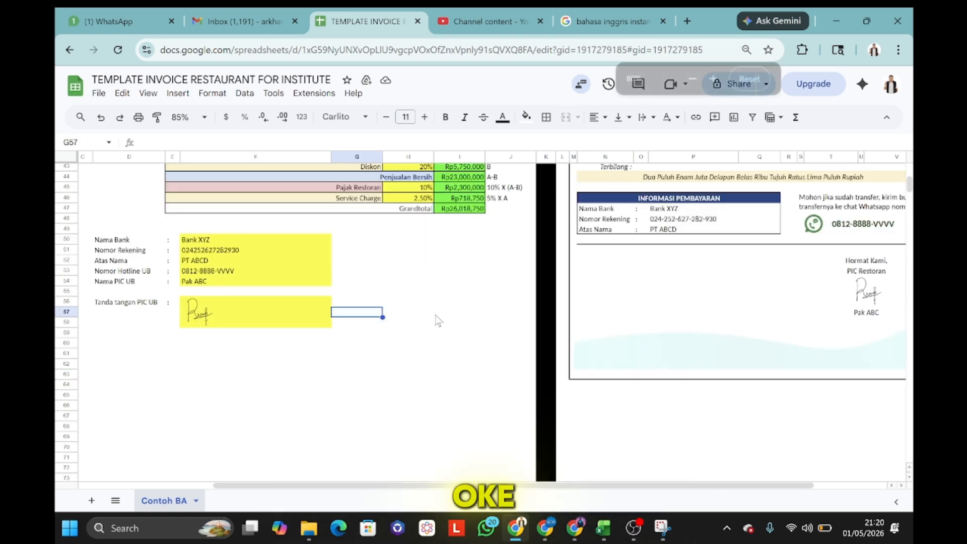
key("ctrl+minus")
scroll(439, 317, "up", 5)
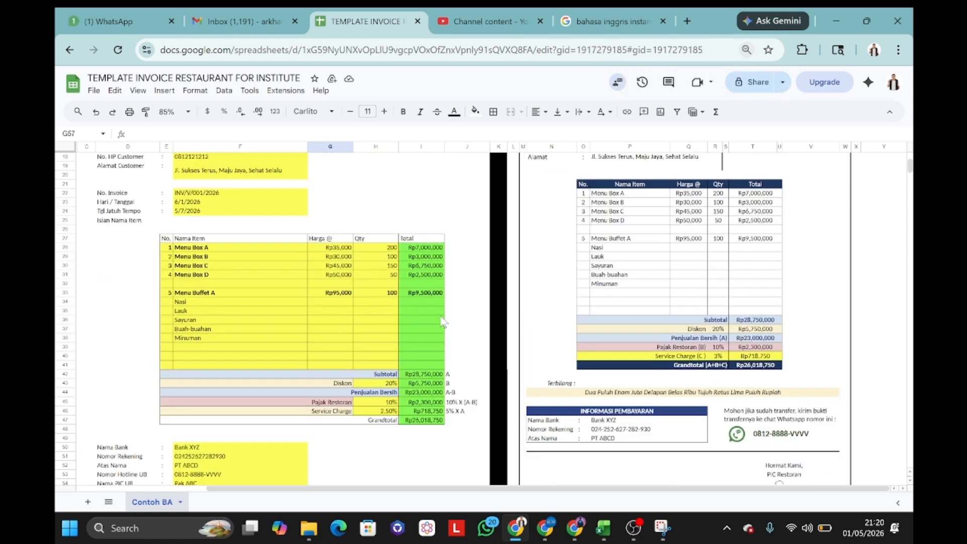
scroll(441, 322, "up", 3)
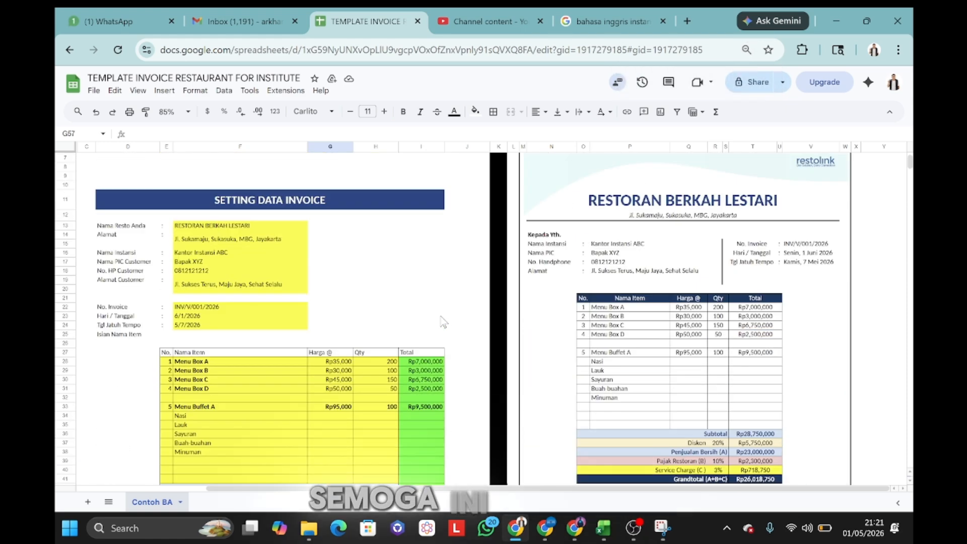
scroll(443, 322, "up", 2)
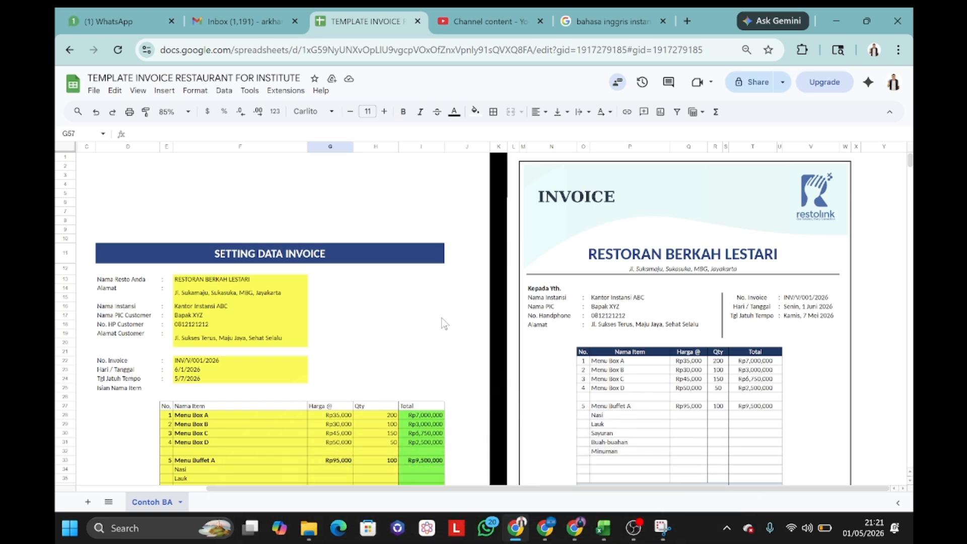
scroll(443, 324, "down", 5)
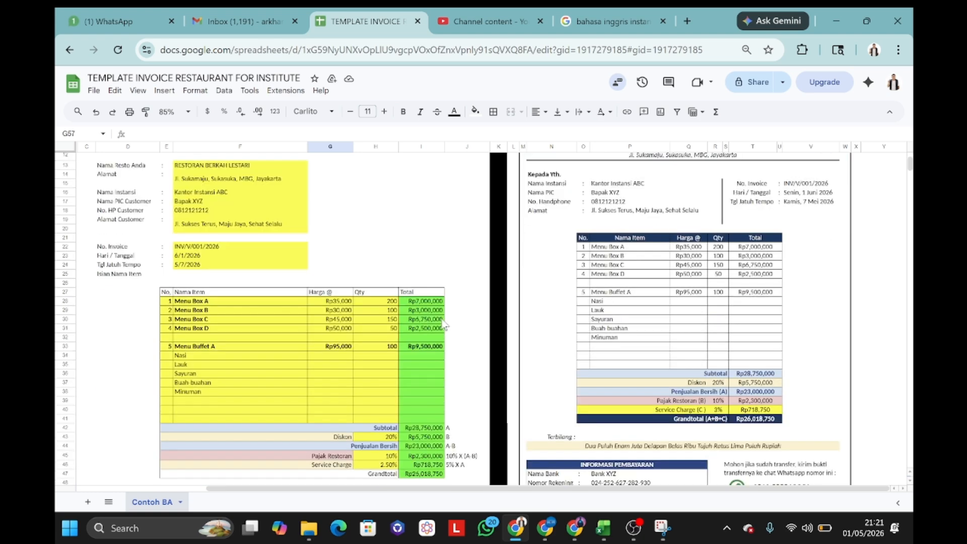
scroll(443, 324, "up", 3)
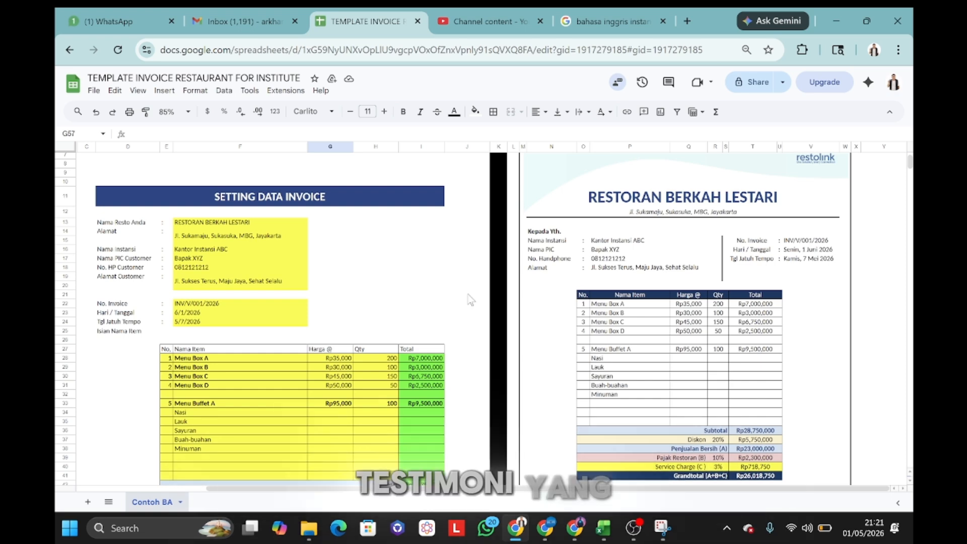
scroll(469, 300, "up", 2)
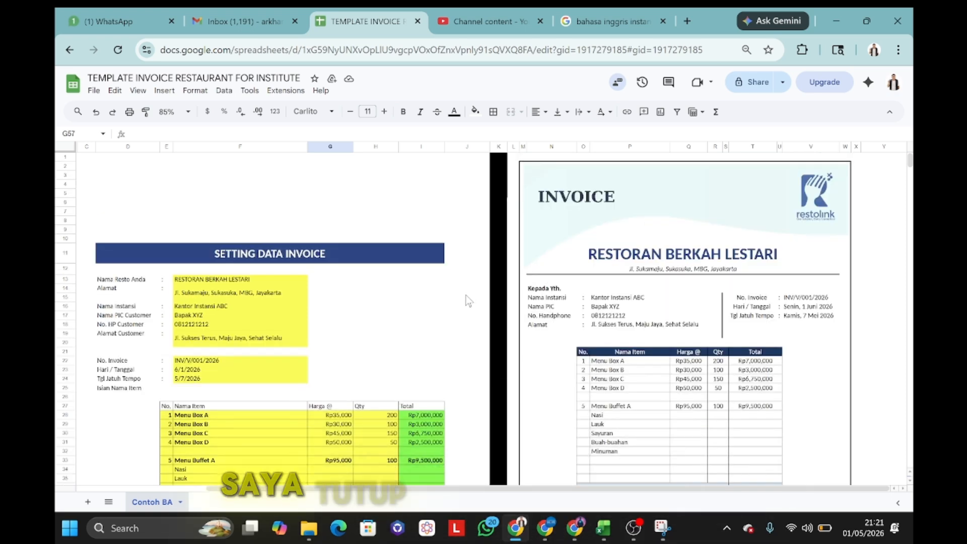